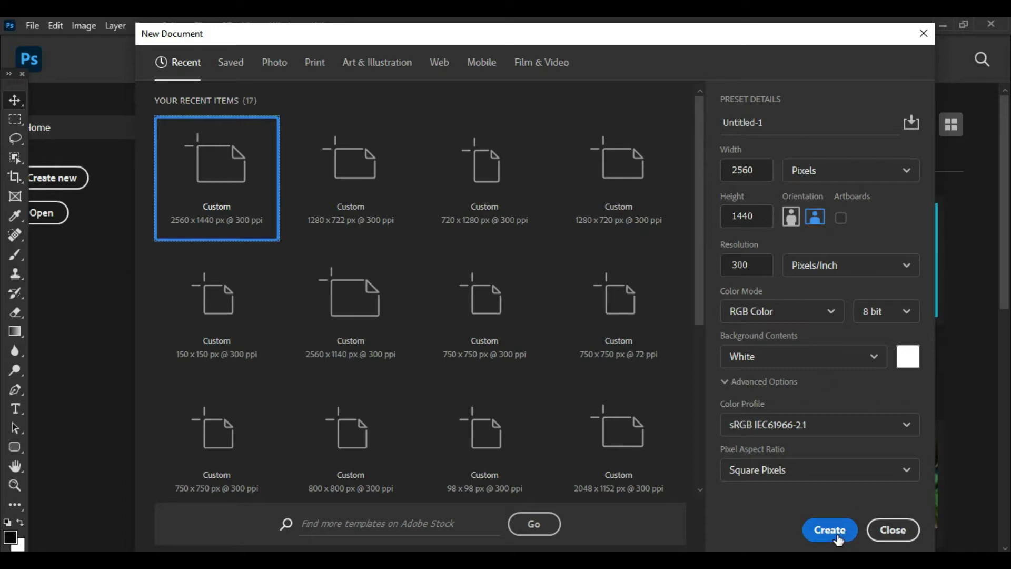
Step: Create a 2560 × 1440 px document with an orange (#ff9600) background
{"action": "left_click", "coordinate": [908, 357]}
{"action": "mouse_move", "coordinate": [698, 284]}
{"action": "left_mouse_down"}
{"action": "mouse_move", "coordinate": [689, 287]}
{"action": "mouse_move", "coordinate": [676, 151]}
{"action": "left_mouse_up"}
{"action": "left_click_drag", "start_coordinate": [702, 297], "coordinate": [699, 318]}
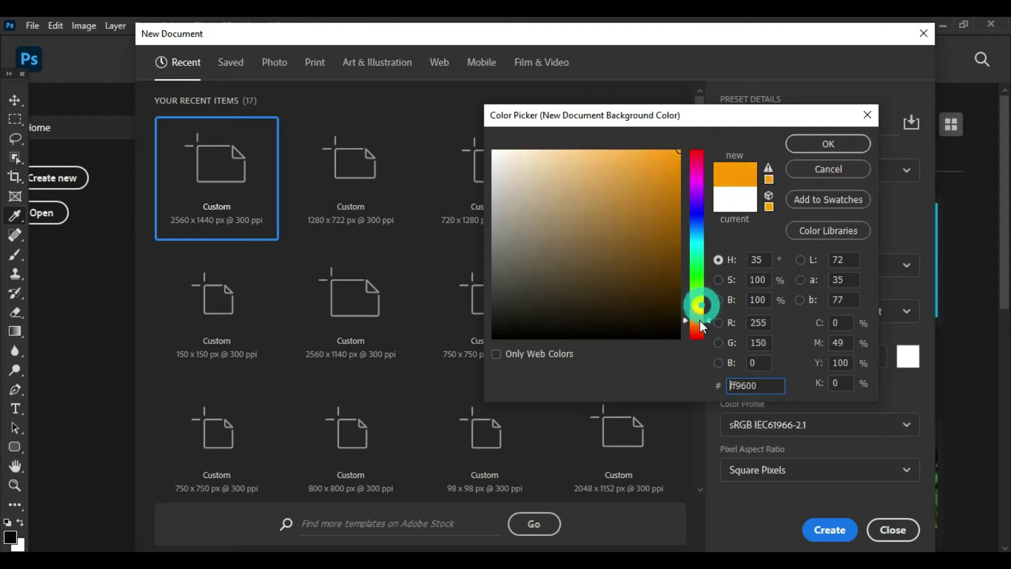
{"action": "left_click", "coordinate": [795, 144]}
{"action": "left_click", "coordinate": [828, 529]}
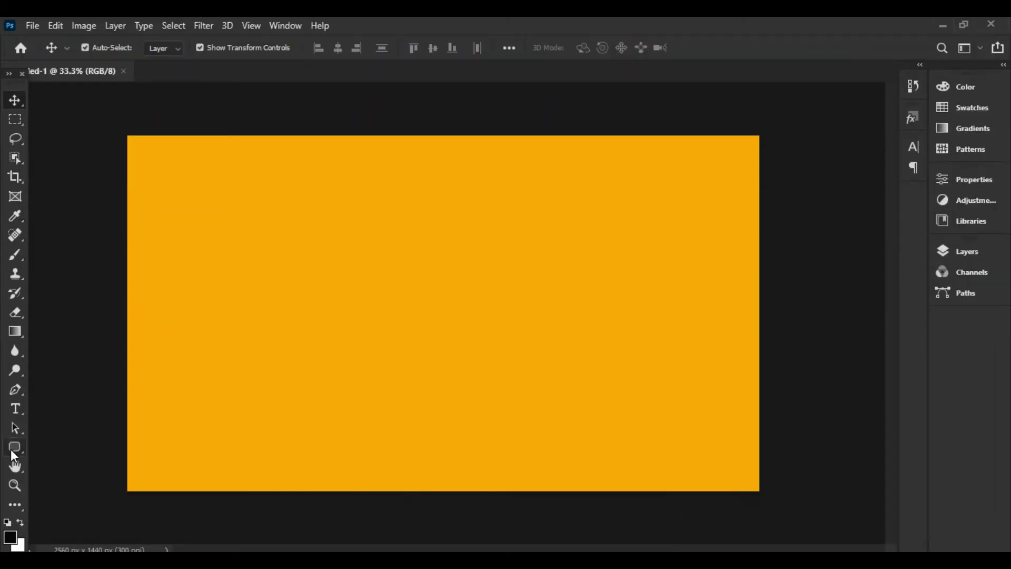
Step: Pick the Rectangle tool and enter a 2560 px width for a new rectangle
{"action": "left_click", "coordinate": [15, 447]}
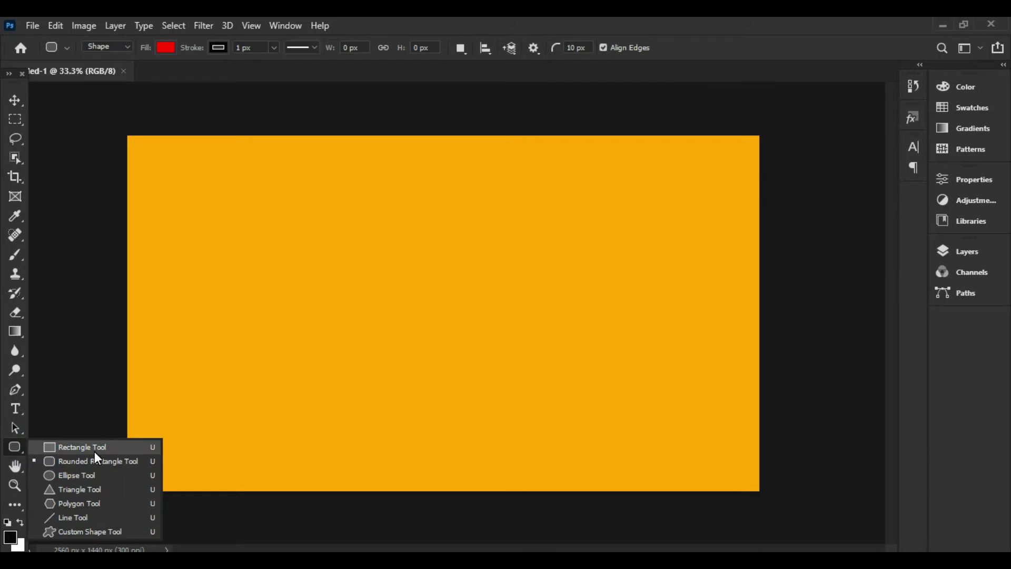
{"action": "left_click", "coordinate": [94, 451]}
{"action": "left_click", "coordinate": [255, 330]}
{"action": "key", "text": "BackSpace"}
{"action": "key", "text": "alt+Tab"}
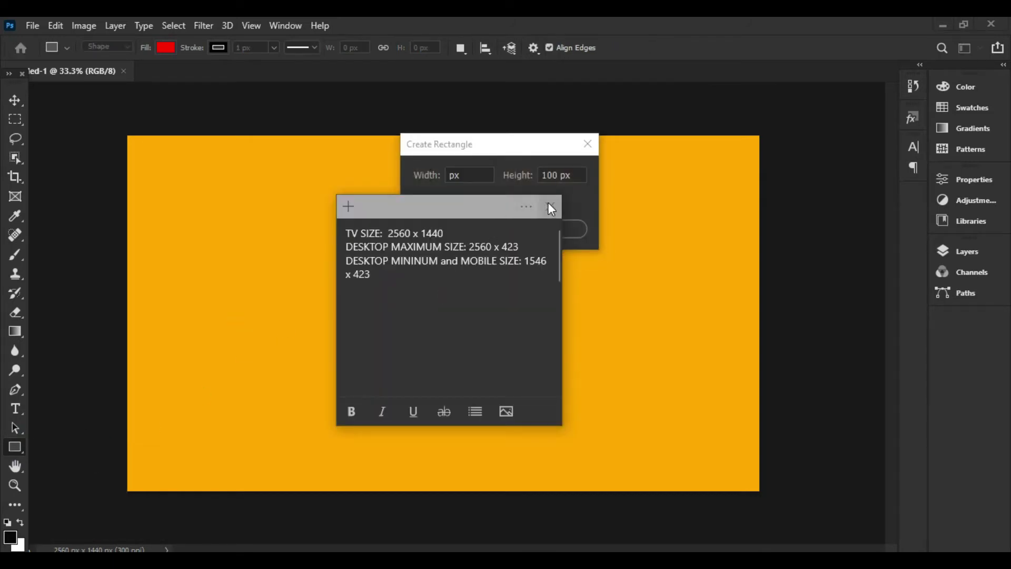
{"action": "left_click", "coordinate": [587, 197]}
{"action": "left_click", "coordinate": [499, 241]}
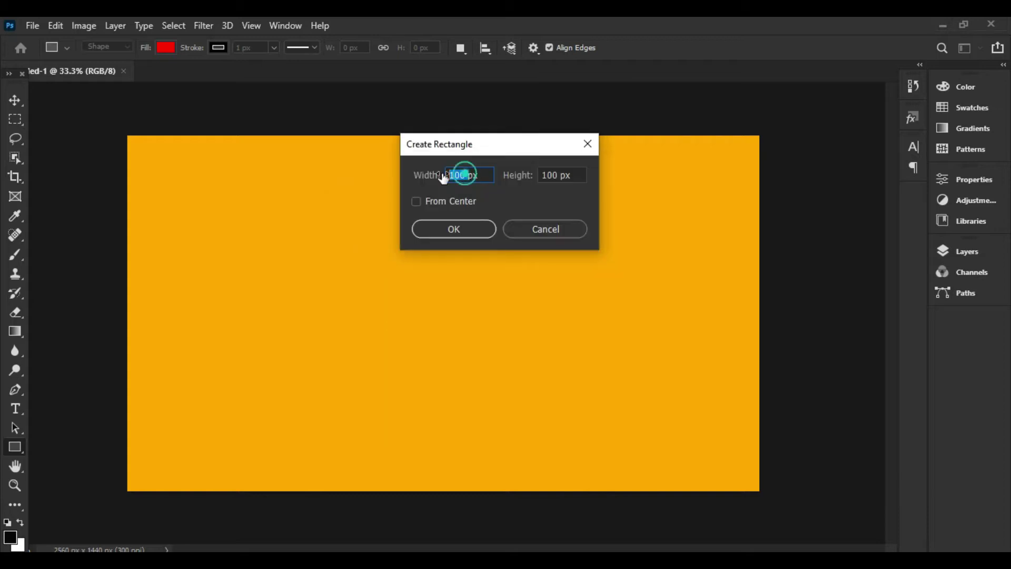
{"action": "type", "text": "2560"}
Step: Give the rectangle a 423 px height and move the red band across the canvas middle
{"action": "double_click", "coordinate": [559, 175]}
{"action": "key", "text": "BackSpace"}
{"action": "type", "text": "423"}
{"action": "left_click", "coordinate": [485, 228]}
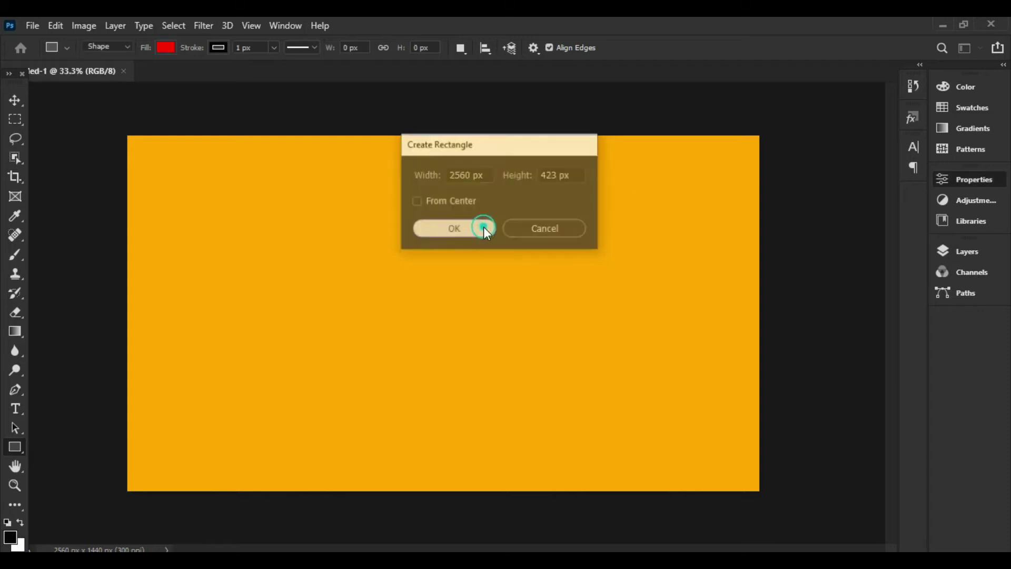
{"action": "key", "text": "v"}
{"action": "mouse_move", "coordinate": [545, 387]}
{"action": "left_mouse_down"}
{"action": "mouse_move", "coordinate": [418, 351]}
{"action": "mouse_move", "coordinate": [539, 307]}
{"action": "mouse_move", "coordinate": [539, 327]}
{"action": "mouse_move", "coordinate": [539, 314]}
{"action": "left_mouse_up"}
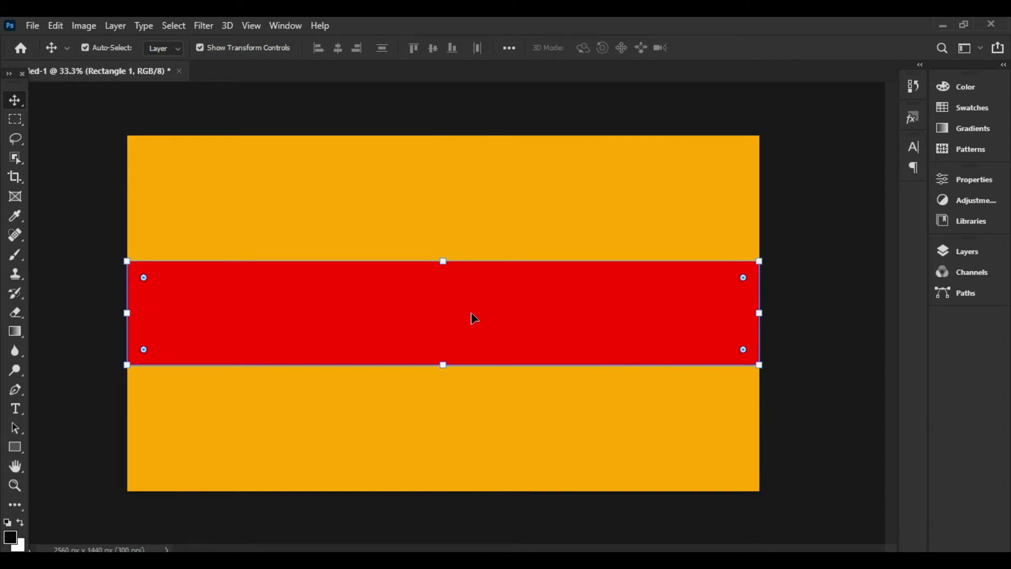
Step: Change the band's fill to the red-to-yellow Oranges gradient preset
{"action": "left_click", "coordinate": [1003, 64]}
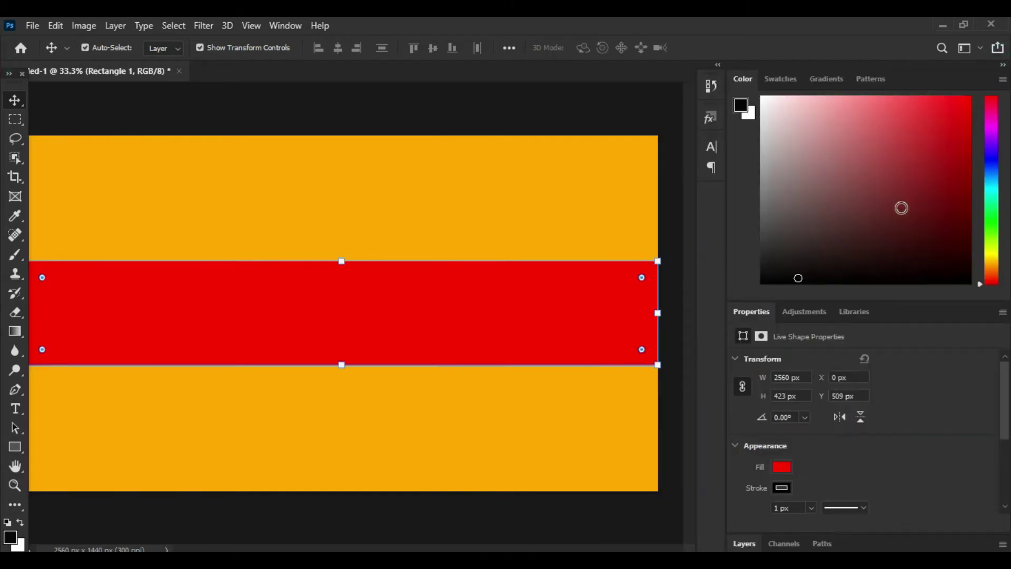
{"action": "left_click", "coordinate": [781, 466]}
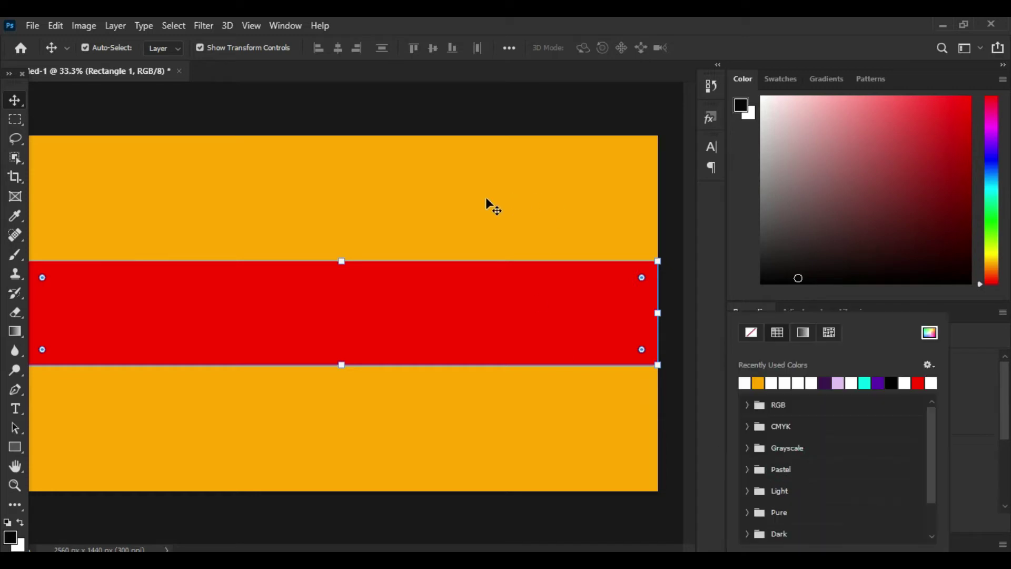
{"action": "left_click", "coordinate": [802, 331]}
{"action": "scroll", "coordinate": [806, 417], "scroll_direction": "down", "scroll_amount": 2}
{"action": "scroll", "coordinate": [806, 416], "scroll_direction": "down", "scroll_amount": 1}
{"action": "scroll", "coordinate": [806, 416], "scroll_direction": "down", "scroll_amount": 1}
{"action": "scroll", "coordinate": [806, 417], "scroll_direction": "down", "scroll_amount": 1}
{"action": "left_click", "coordinate": [748, 415]}
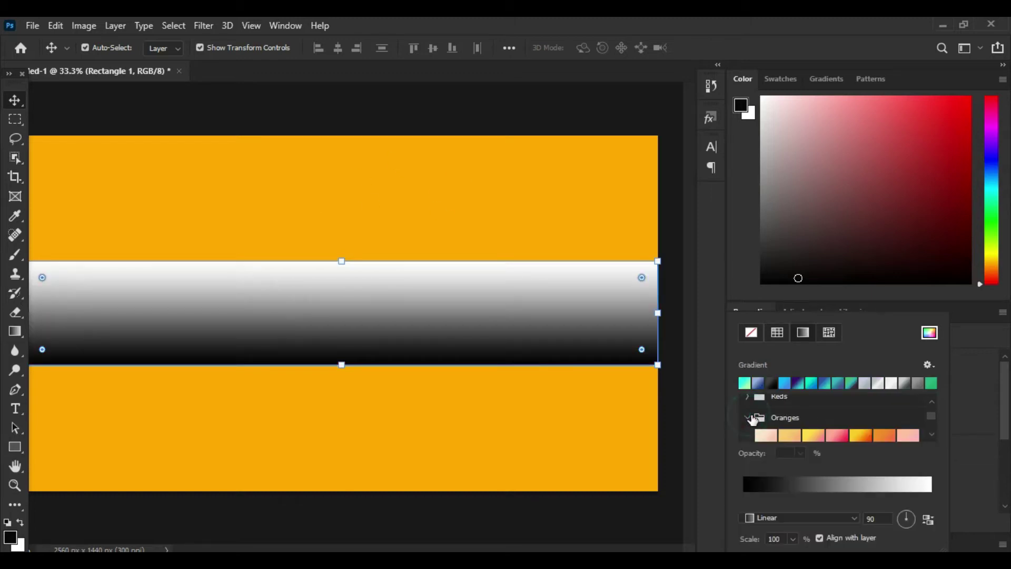
{"action": "left_click", "coordinate": [862, 429]}
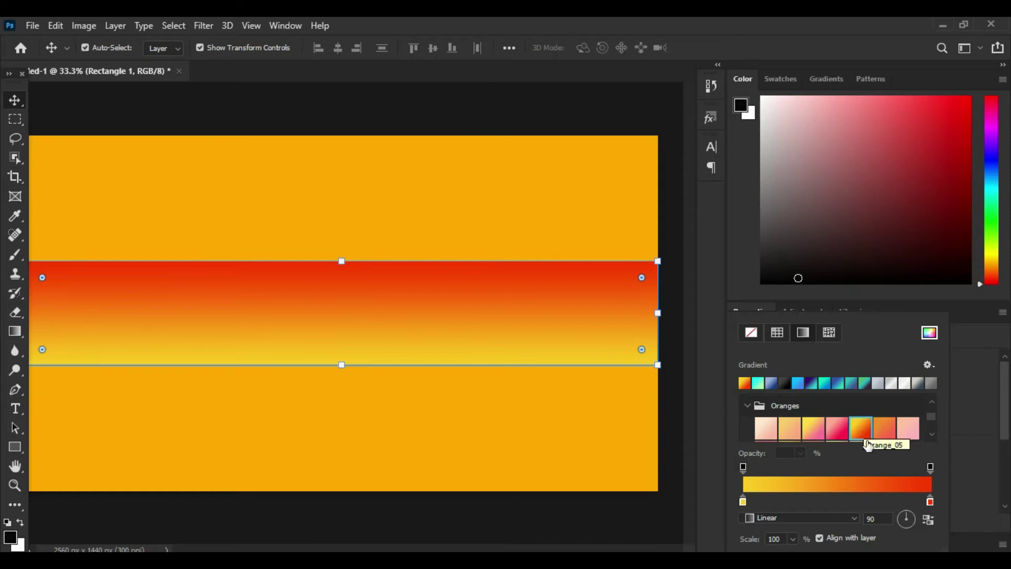
{"action": "left_click", "coordinate": [501, 523]}
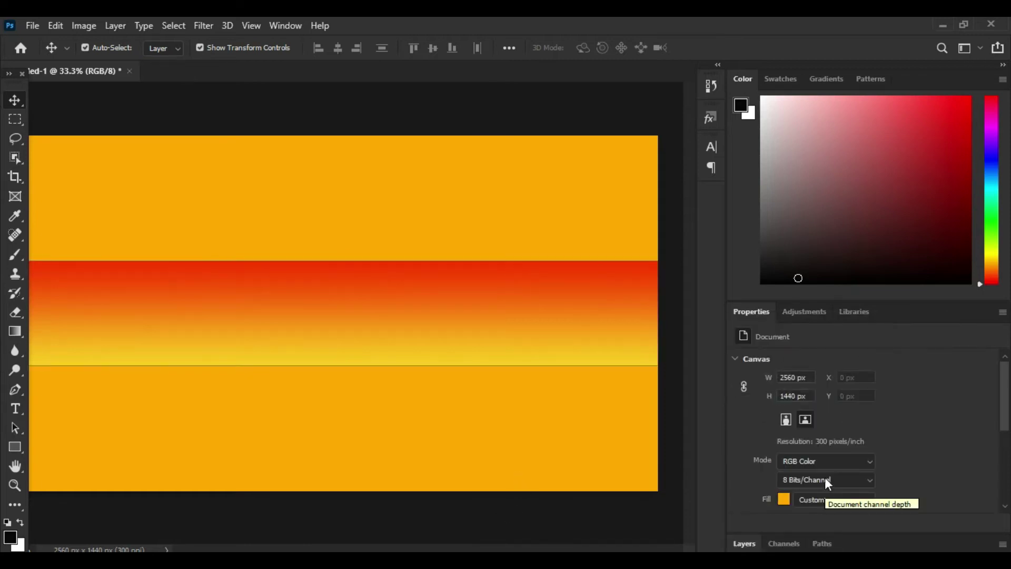
Step: Set the band's stroke colour to white, then bring up the banner size notes
{"action": "left_click", "coordinate": [598, 331]}
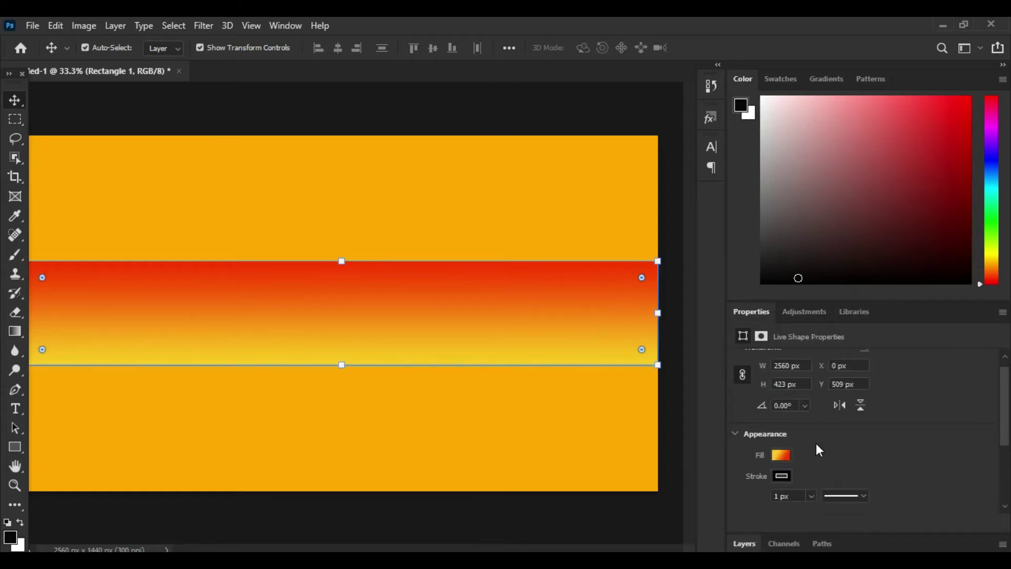
{"action": "left_click", "coordinate": [781, 476]}
{"action": "left_click", "coordinate": [744, 383]}
{"action": "left_click", "coordinate": [679, 453]}
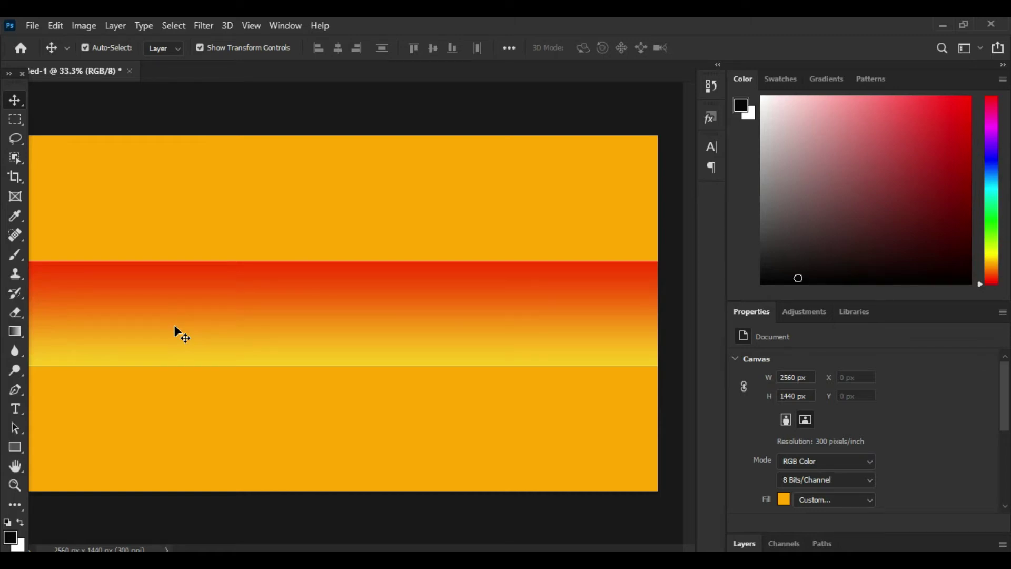
{"action": "left_click", "coordinate": [194, 546]}
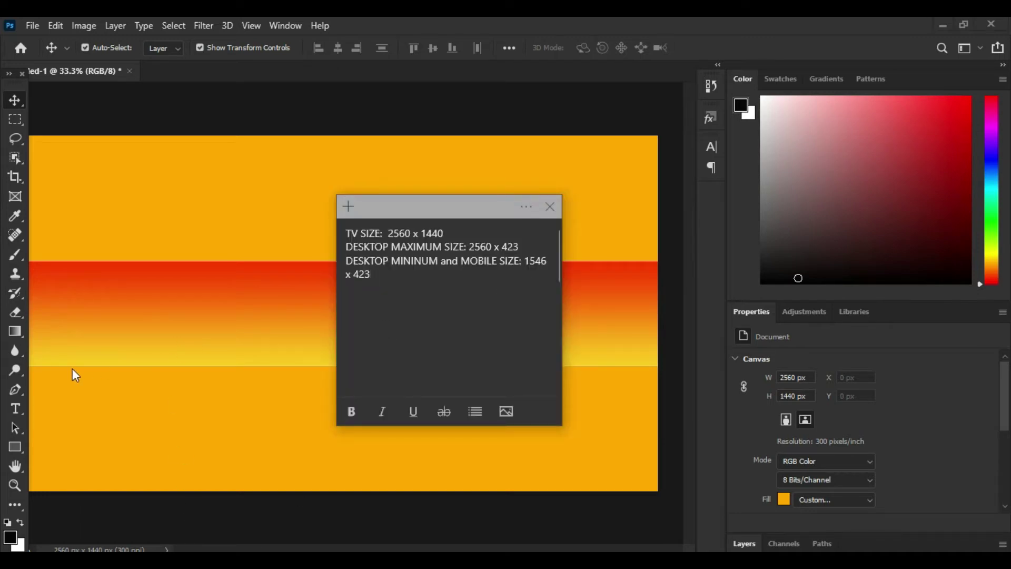
Step: Draw a 1546 × 423 px rectangle and snap it into the gradient band at X 438, Y 509
{"action": "left_click", "coordinate": [168, 404]}
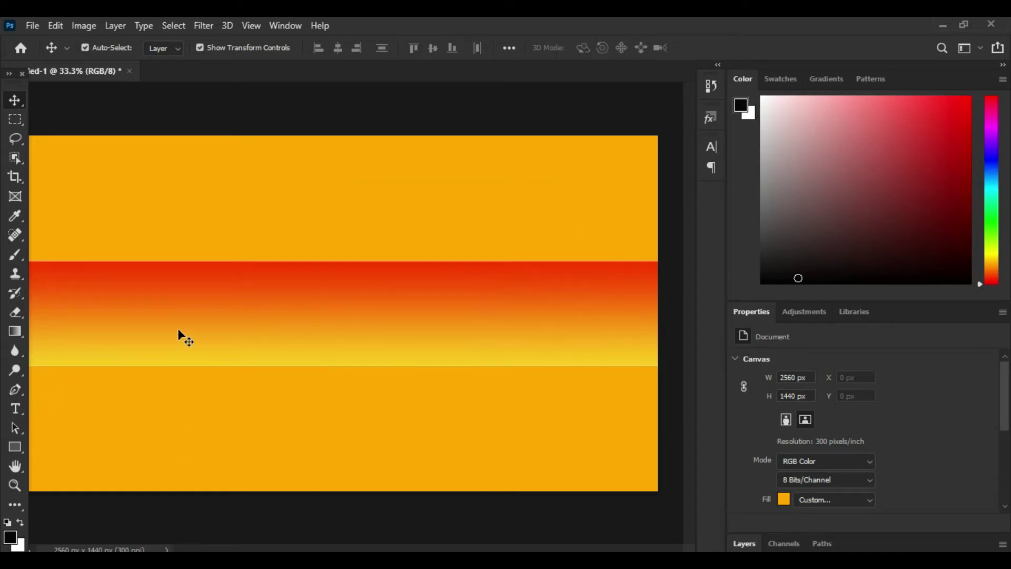
{"action": "left_click", "coordinate": [15, 446]}
{"action": "left_click", "coordinate": [158, 314]}
{"action": "type", "text": "100"}
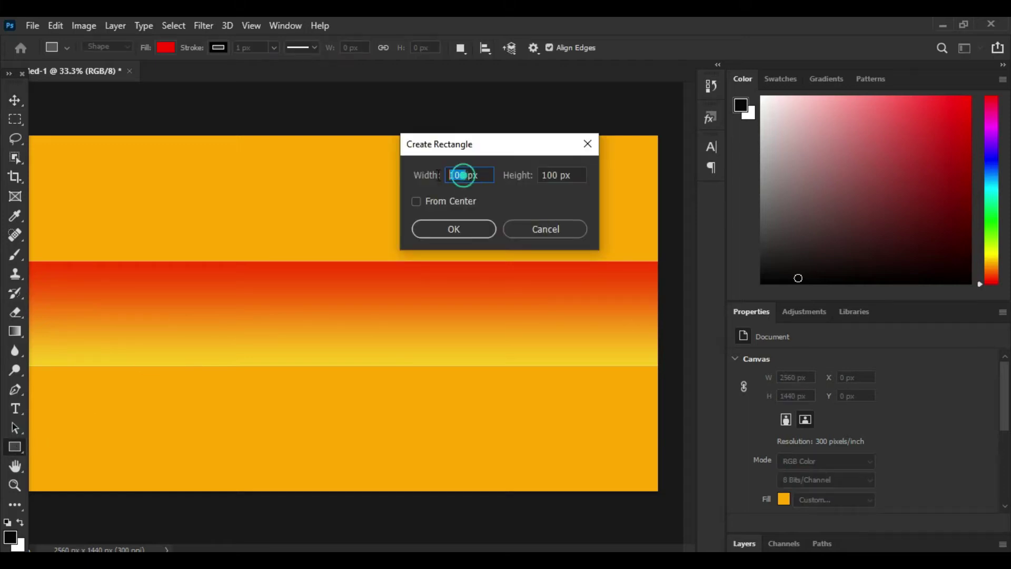
{"action": "type", "text": "546"}
{"action": "left_click", "coordinate": [554, 175]}
{"action": "double_click", "coordinate": [555, 174]}
{"action": "type", "text": "423"}
{"action": "left_click", "coordinate": [489, 230]}
{"action": "left_click", "coordinate": [15, 100]}
{"action": "left_click_drag", "start_coordinate": [321, 363], "coordinate": [292, 311]}
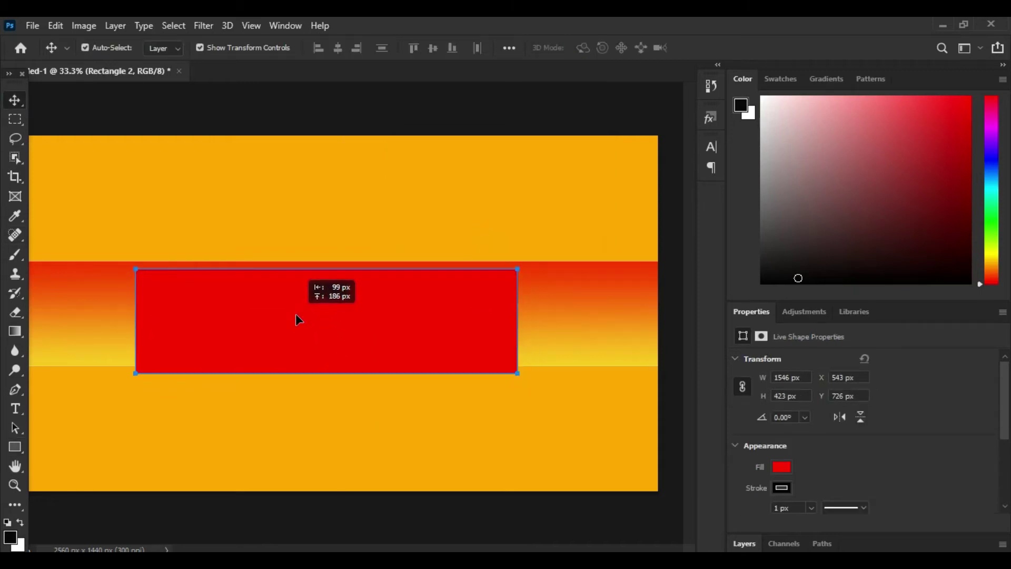
{"action": "left_click_drag", "start_coordinate": [293, 314], "coordinate": [297, 315]}
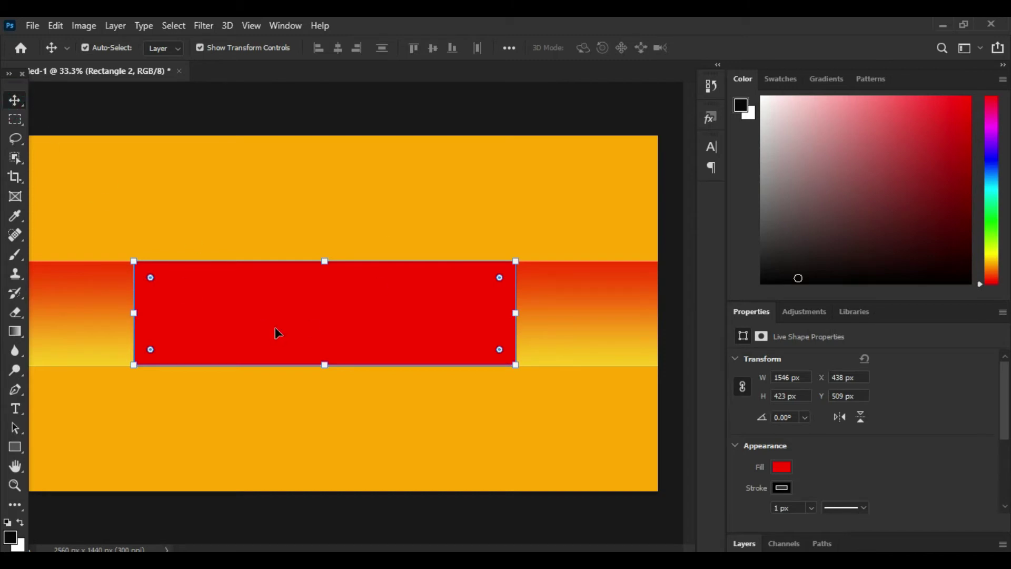
Step: Set the smaller rectangle's fill to black
{"action": "scroll", "coordinate": [841, 431], "scroll_direction": "down", "scroll_amount": 1}
{"action": "scroll", "coordinate": [841, 431], "scroll_direction": "down", "scroll_amount": 1}
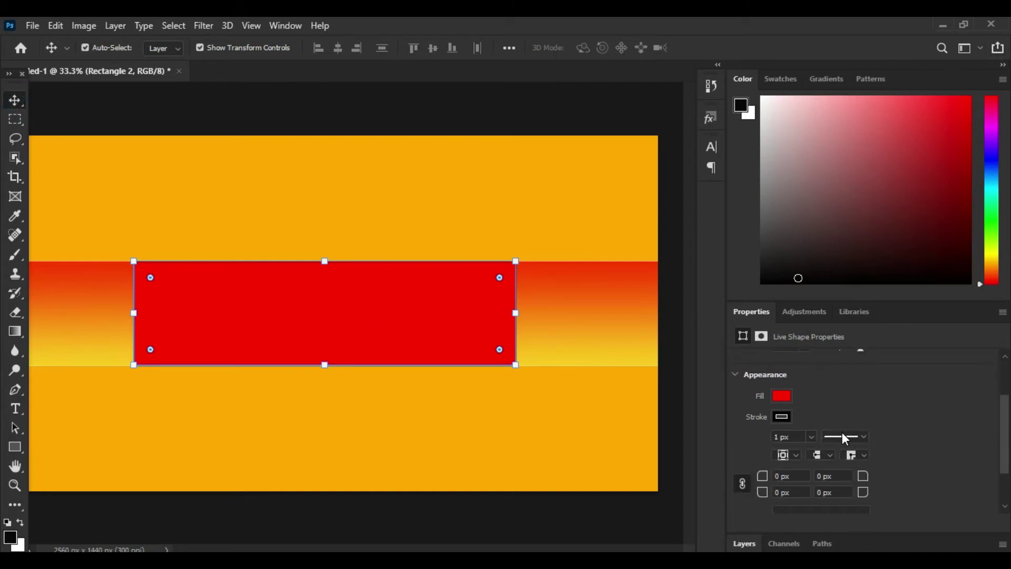
{"action": "left_click", "coordinate": [781, 395]}
{"action": "left_click", "coordinate": [898, 379]}
{"action": "left_click", "coordinate": [682, 489]}
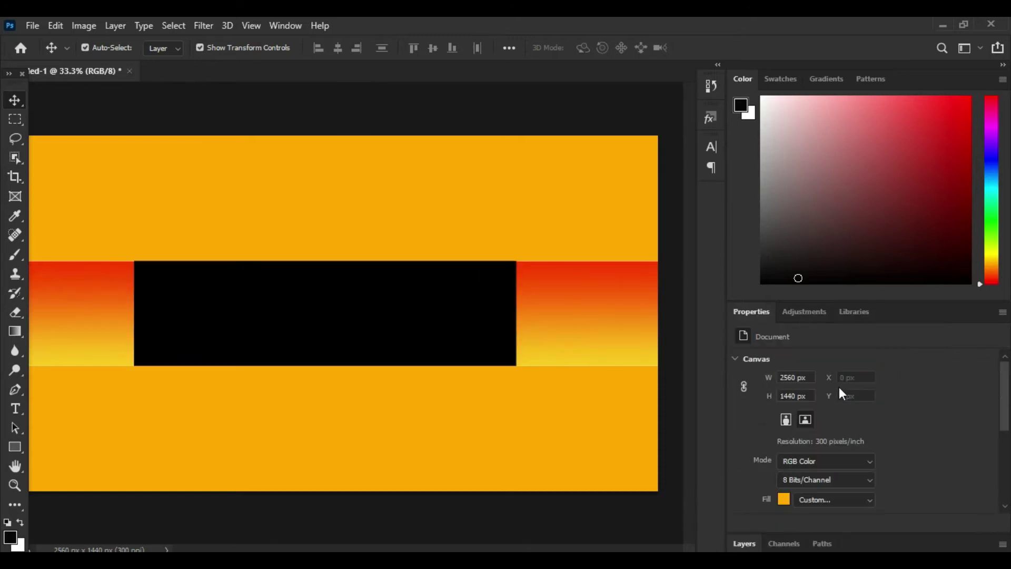
Step: Change the rectangle's fill to bright yellow (#fff000) in the Color Picker
{"action": "scroll", "coordinate": [828, 356], "scroll_direction": "down", "scroll_amount": 2}
{"action": "left_click", "coordinate": [784, 438]}
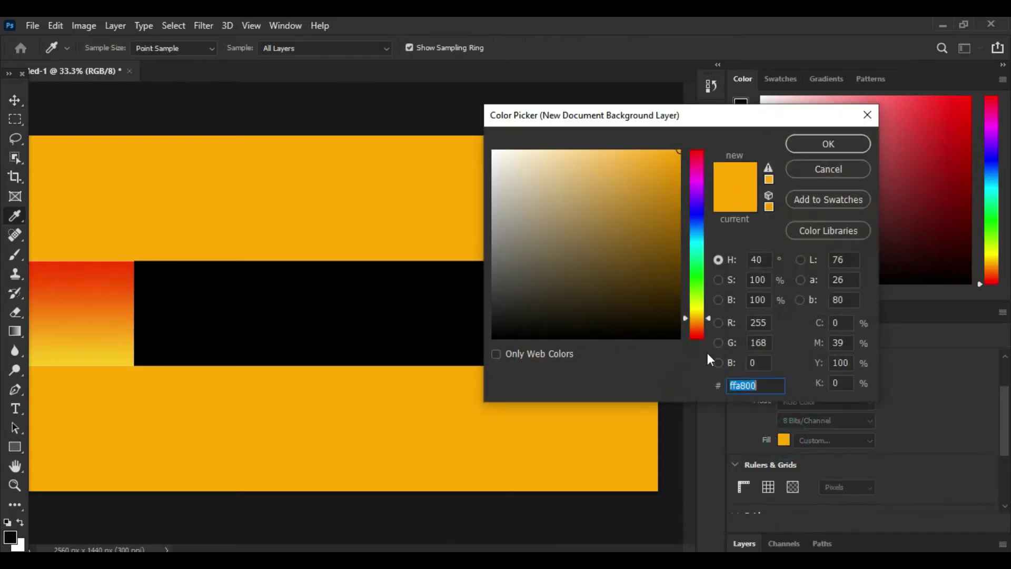
{"action": "key", "text": "Escape"}
{"action": "left_click", "coordinate": [460, 323]}
{"action": "left_click", "coordinate": [813, 409]}
{"action": "left_click", "coordinate": [930, 333]}
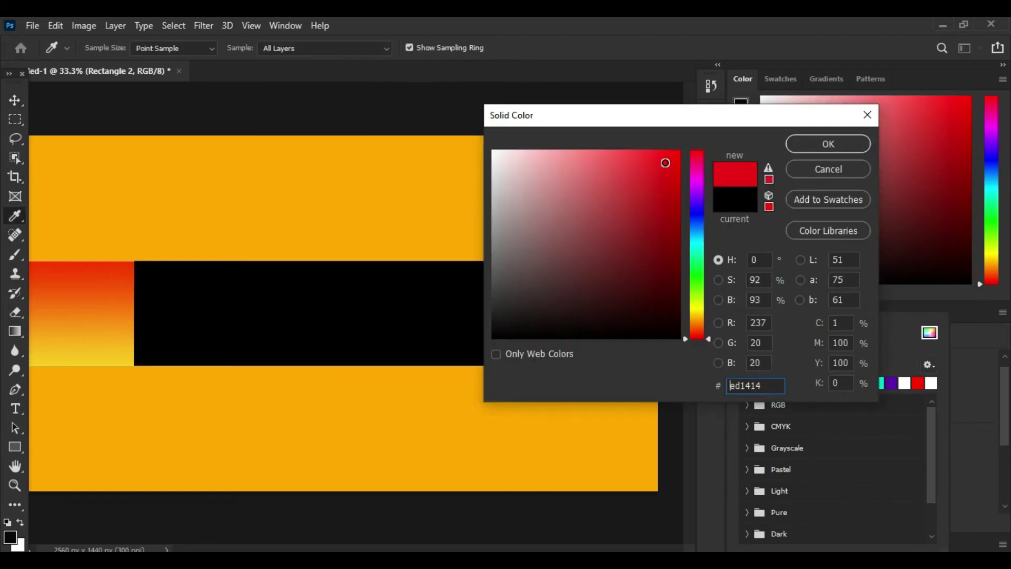
{"action": "left_click_drag", "start_coordinate": [695, 283], "coordinate": [695, 309]}
{"action": "left_click_drag", "start_coordinate": [664, 163], "coordinate": [680, 151]}
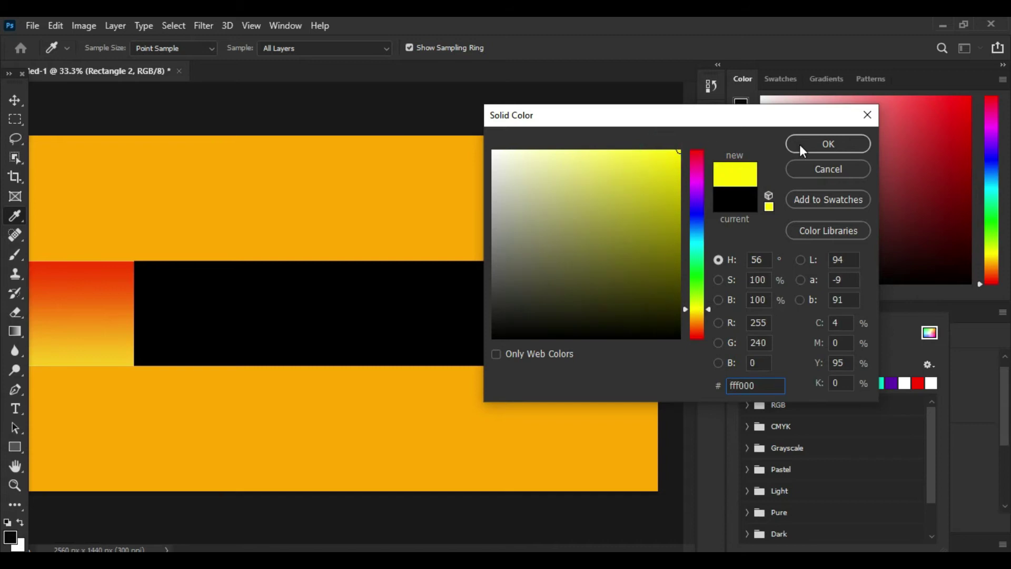
{"action": "left_click", "coordinate": [799, 144]}
Step: Reselect the yellow rectangle and reopen its fill options
{"action": "left_click", "coordinate": [400, 521]}
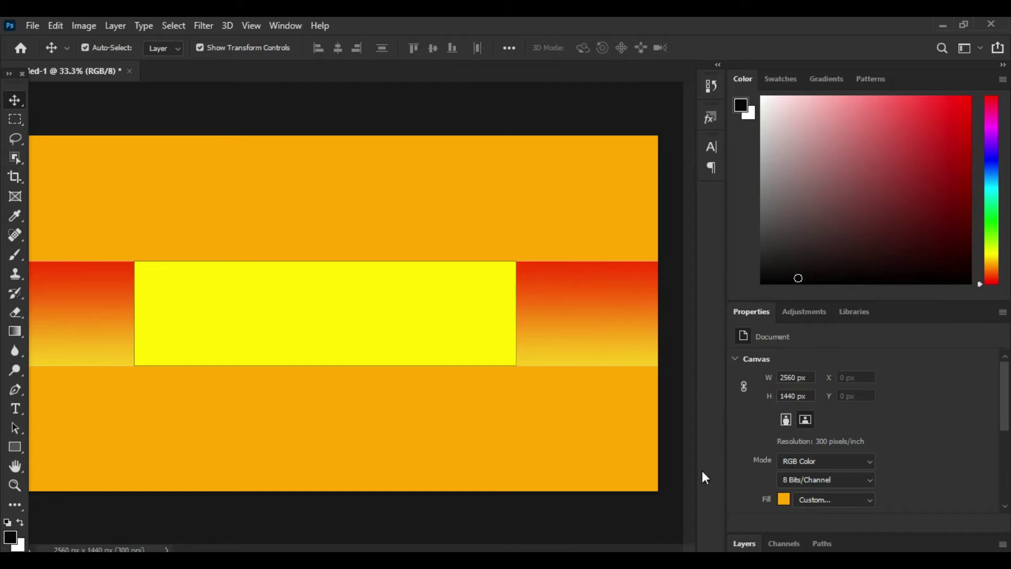
{"action": "left_click", "coordinate": [779, 496]}
{"action": "key", "text": "Escape"}
{"action": "left_click", "coordinate": [432, 327]}
{"action": "left_click", "coordinate": [783, 471]}
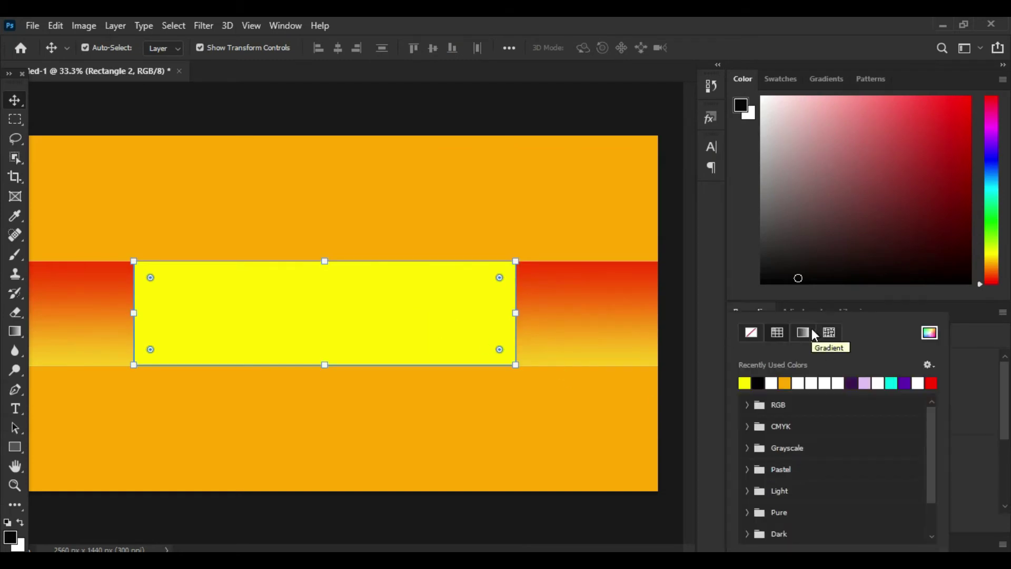
Step: Try Trees, Grass and Water pattern fills on the centre rectangle, ending on dark green leaves
{"action": "left_click", "coordinate": [827, 330]}
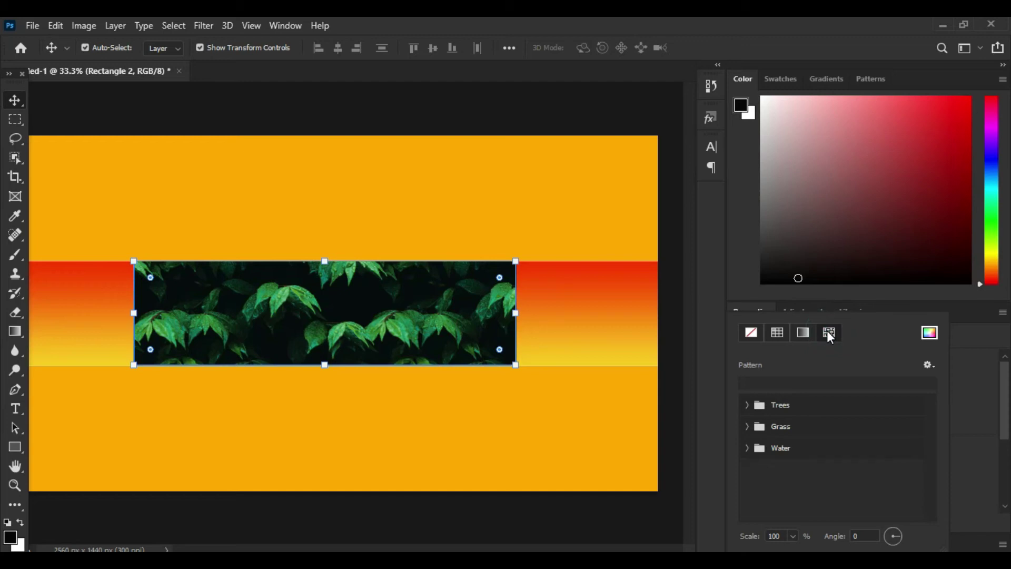
{"action": "left_click", "coordinate": [747, 405]}
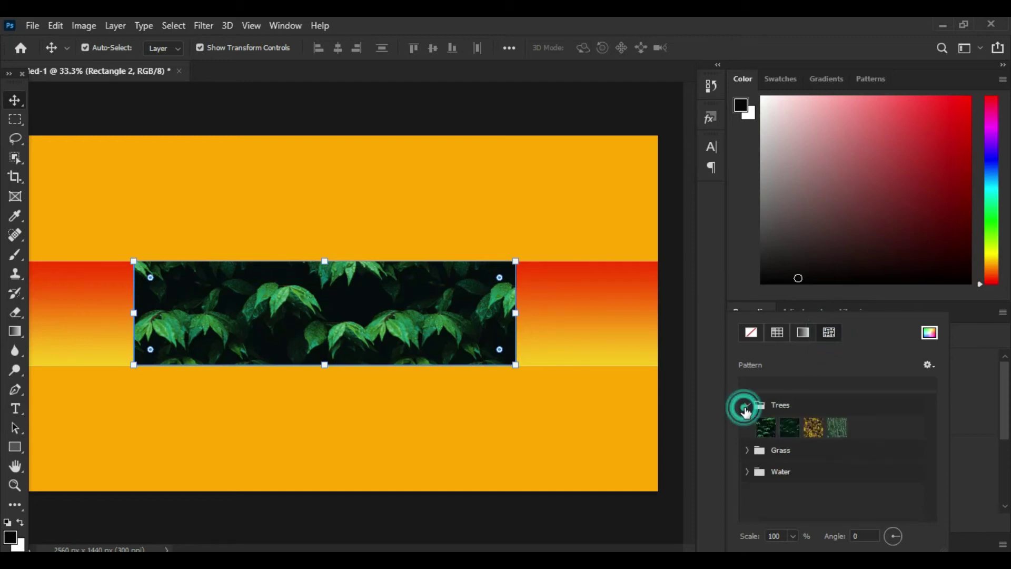
{"action": "left_click", "coordinate": [746, 450]}
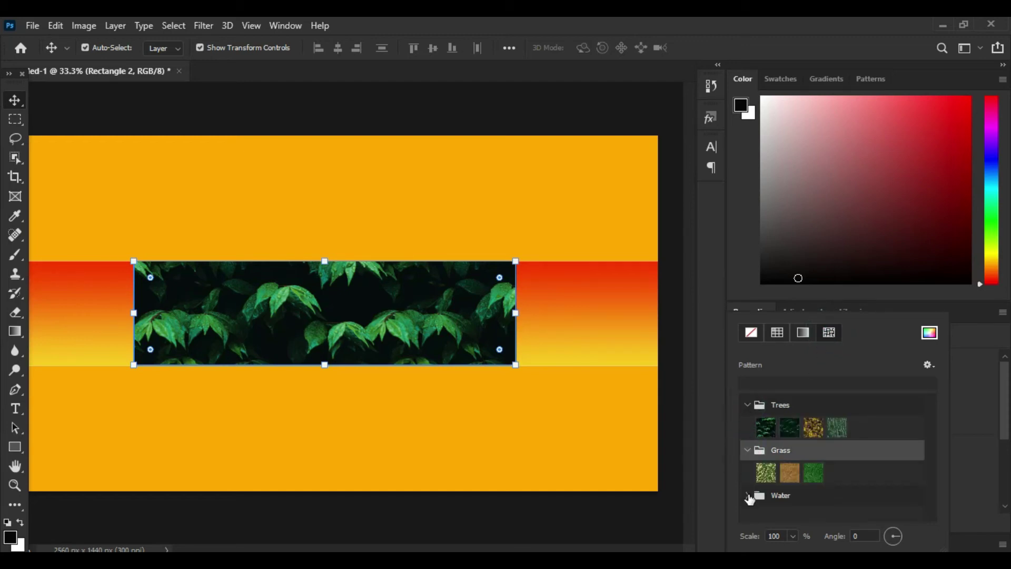
{"action": "left_click", "coordinate": [747, 495]}
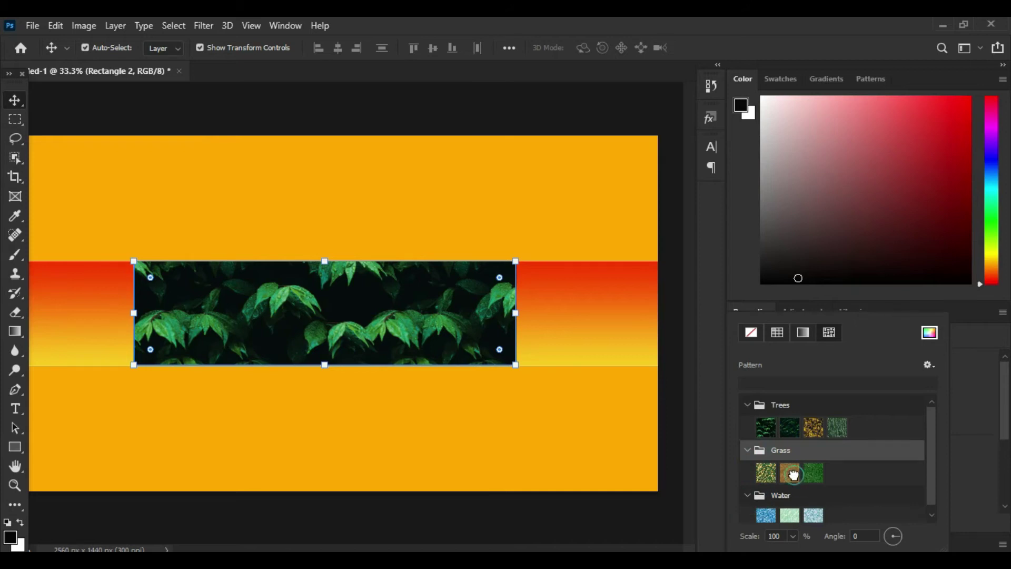
{"action": "left_click", "coordinate": [790, 473]}
{"action": "left_click", "coordinate": [766, 473]}
{"action": "left_click", "coordinate": [813, 472]}
{"action": "left_click", "coordinate": [792, 474]}
{"action": "left_click", "coordinate": [766, 510]}
{"action": "left_click", "coordinate": [813, 510]}
{"action": "left_click", "coordinate": [766, 420]}
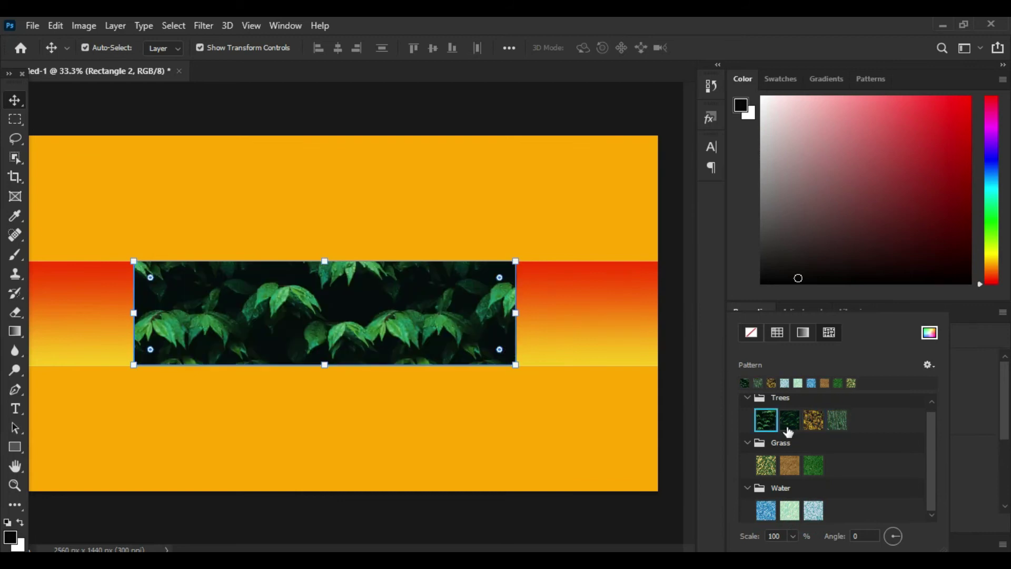
Step: Switch to gradient fills, try Pastels, then settle on the red-to-yellow Oranges preset
{"action": "left_click", "coordinate": [804, 337]}
{"action": "scroll", "coordinate": [866, 426], "scroll_direction": "down", "scroll_amount": 2}
{"action": "left_click", "coordinate": [821, 413]}
{"action": "left_click", "coordinate": [832, 424]}
{"action": "scroll", "coordinate": [832, 427], "scroll_direction": "down", "scroll_amount": 1}
{"action": "left_click", "coordinate": [752, 418]}
{"action": "left_click", "coordinate": [817, 407]}
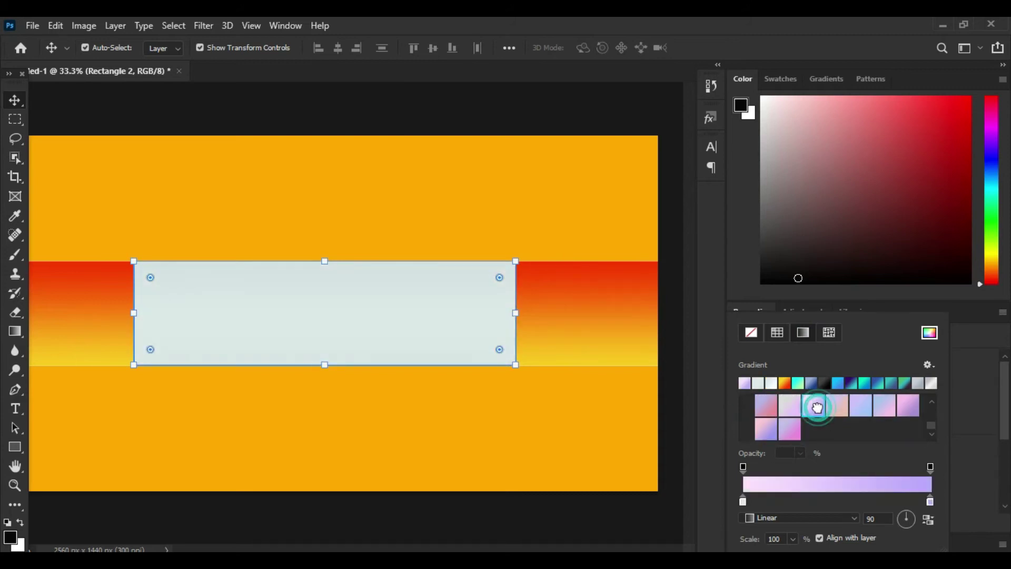
{"action": "left_click", "coordinate": [816, 408]}
{"action": "scroll", "coordinate": [816, 409], "scroll_direction": "down", "scroll_amount": 2}
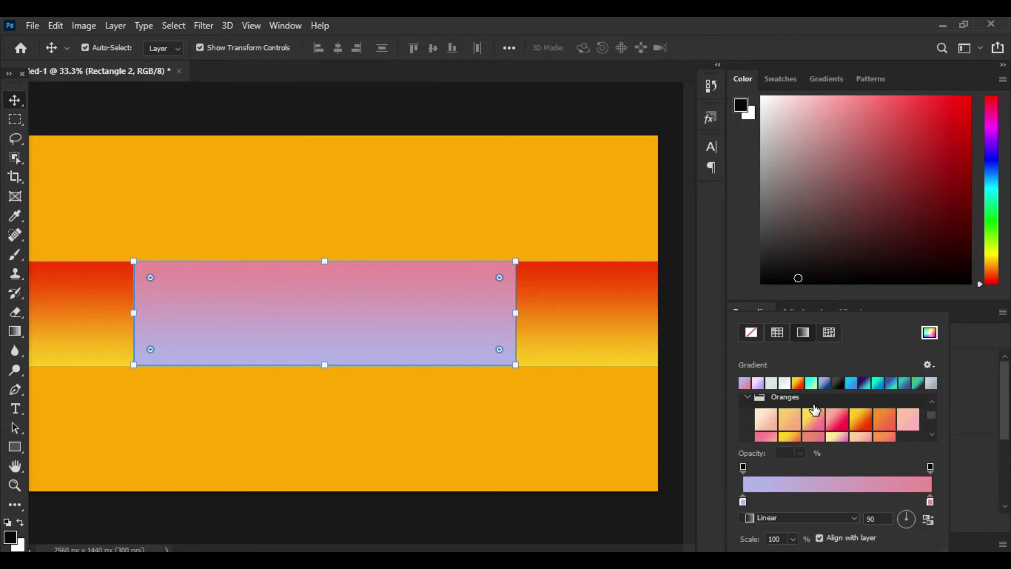
{"action": "left_click", "coordinate": [873, 431]}
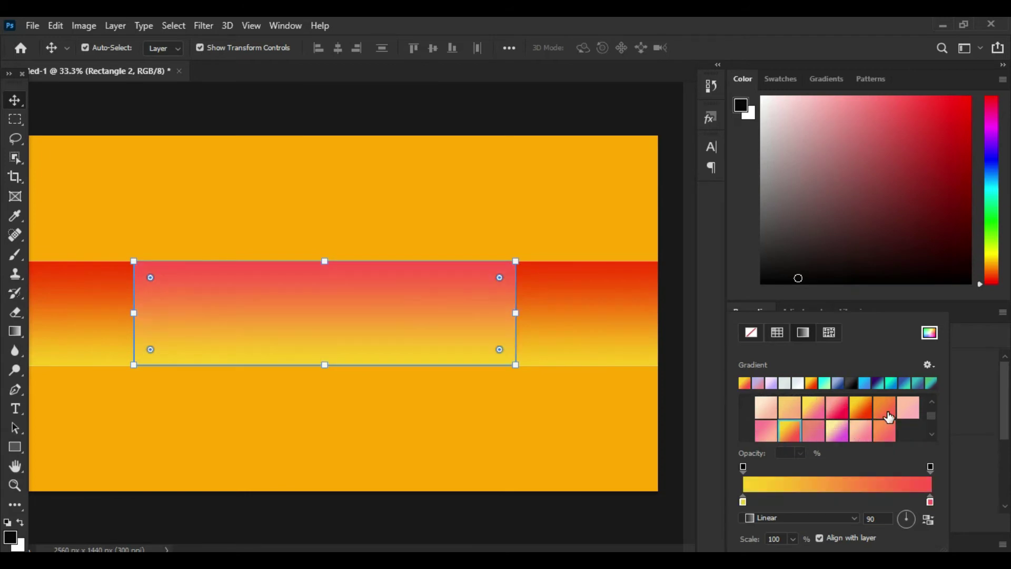
{"action": "left_click", "coordinate": [864, 411]}
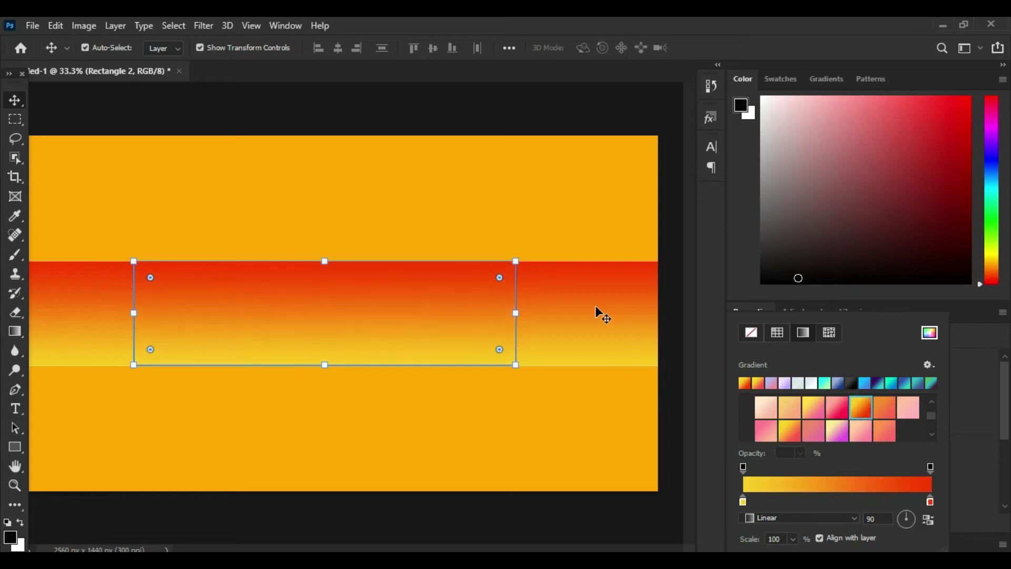
{"action": "left_click", "coordinate": [19, 102]}
Step: Show the Layers panel and open Layer Style for the Rectangle 1 band
{"action": "left_click", "coordinate": [326, 400]}
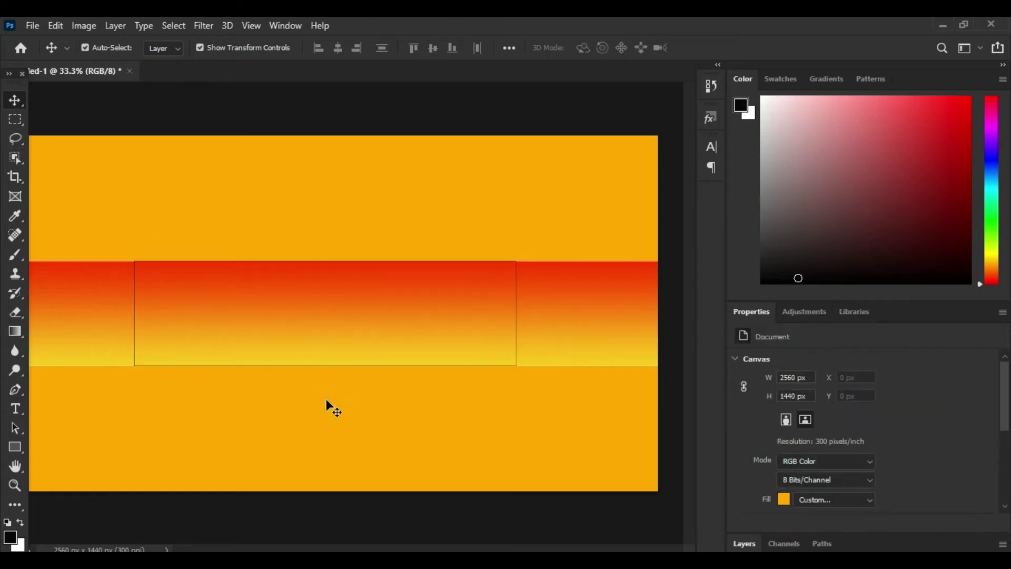
{"action": "scroll", "coordinate": [873, 424], "scroll_direction": "down", "scroll_amount": 2}
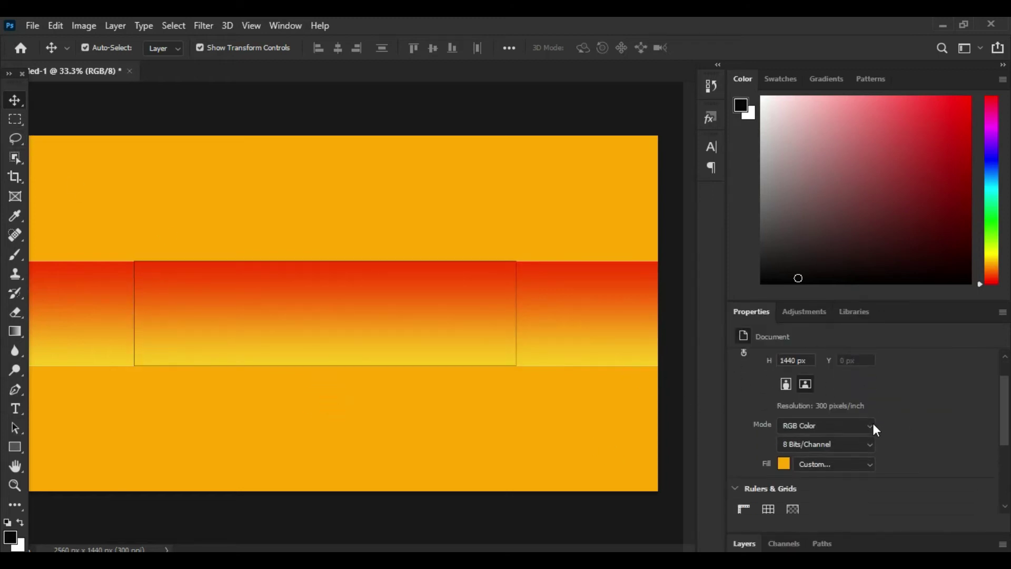
{"action": "scroll", "coordinate": [872, 425], "scroll_direction": "down", "scroll_amount": 2}
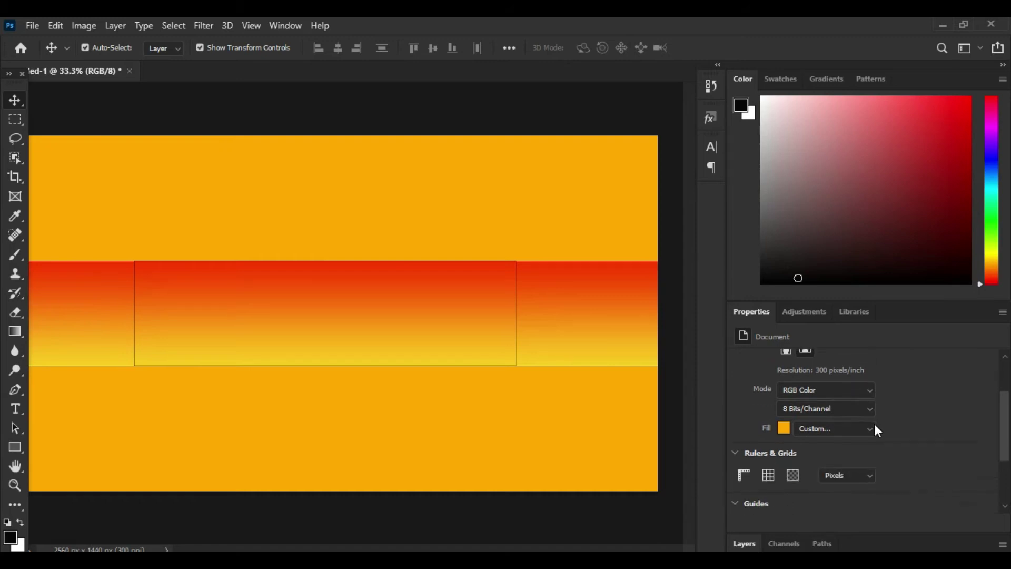
{"action": "left_click", "coordinate": [782, 543]}
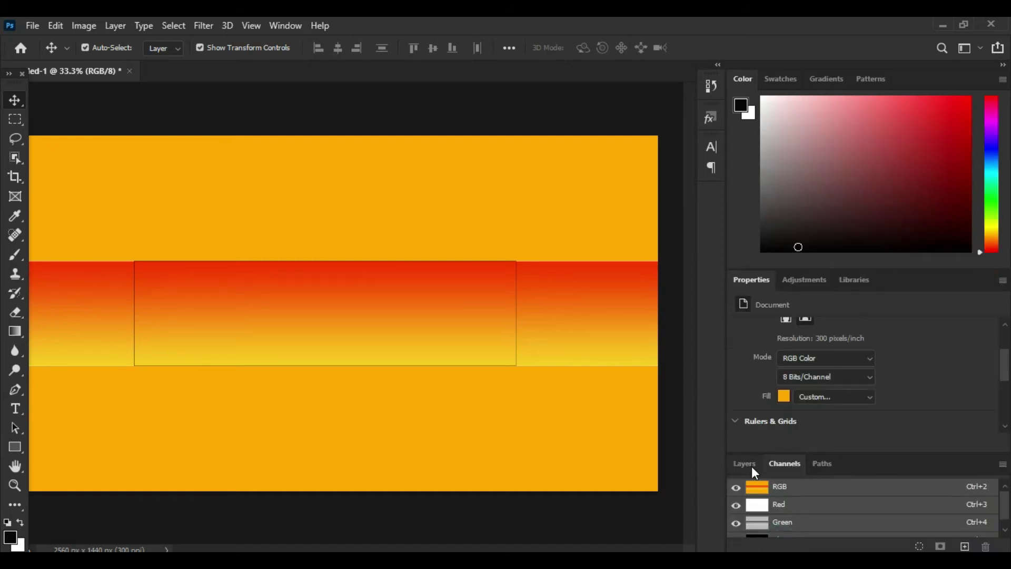
{"action": "left_click", "coordinate": [750, 466]}
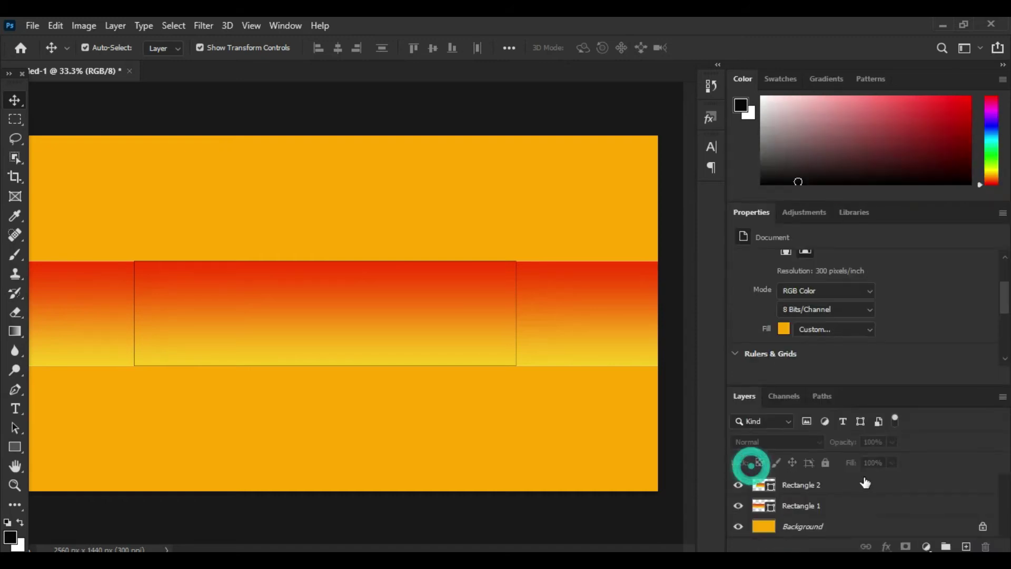
{"action": "left_click", "coordinate": [574, 352]}
{"action": "left_click", "coordinate": [863, 508]}
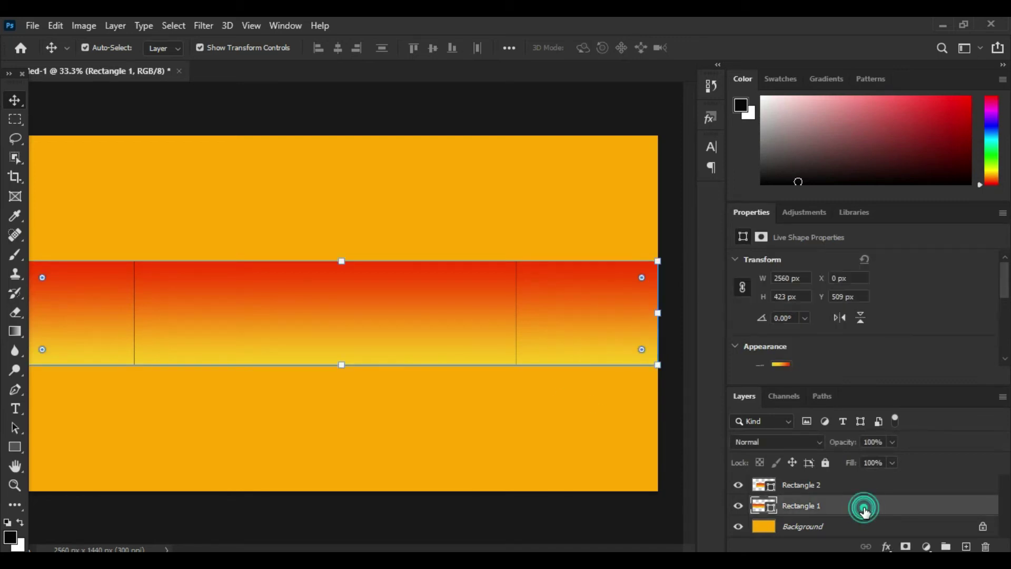
{"action": "double_click", "coordinate": [863, 508]}
Step: Add Bevel & Emboss and a white Outer Glow to the band, after trying other effects
{"action": "left_click", "coordinate": [442, 167]}
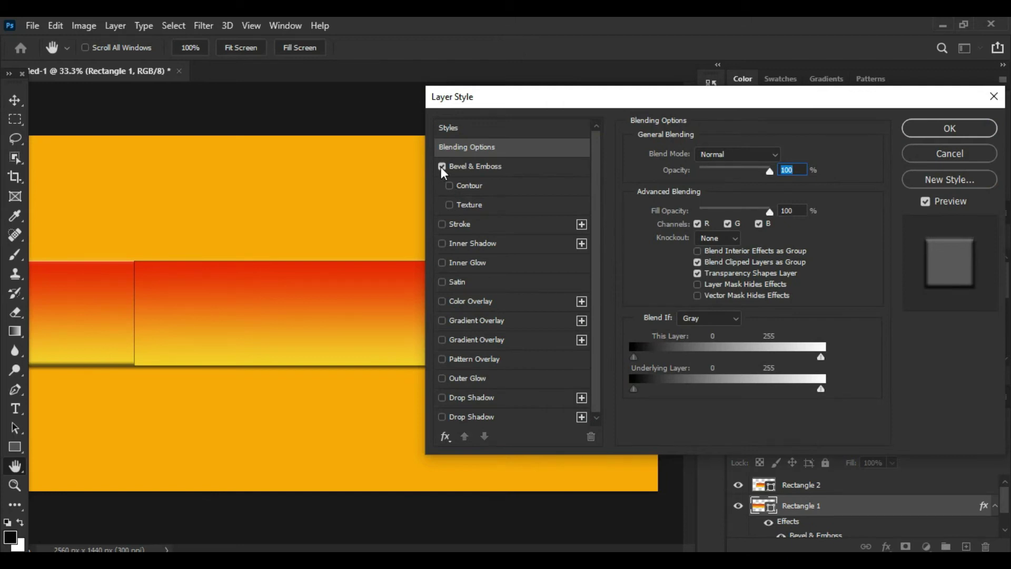
{"action": "left_click", "coordinate": [449, 205]}
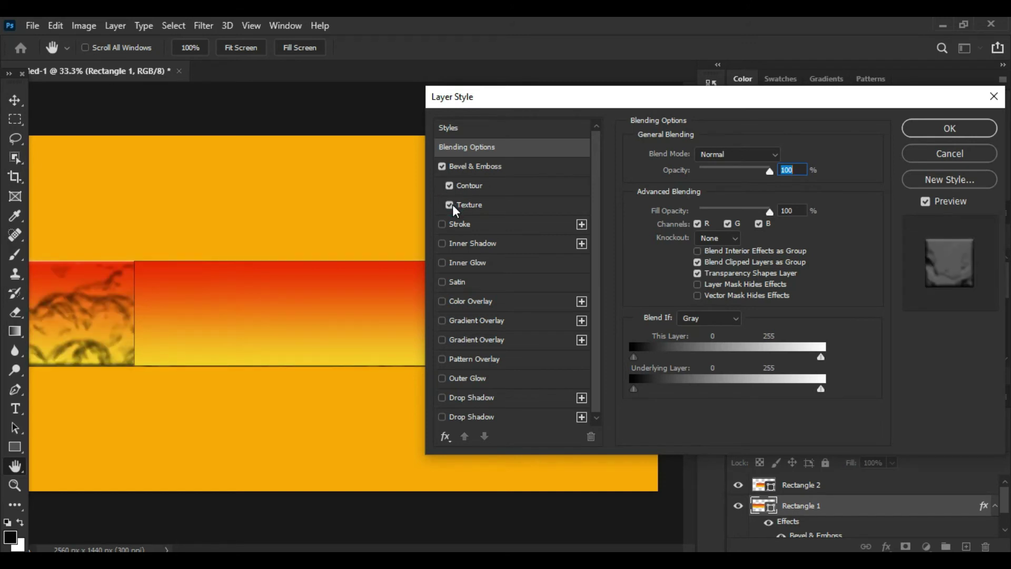
{"action": "left_click", "coordinate": [452, 205]}
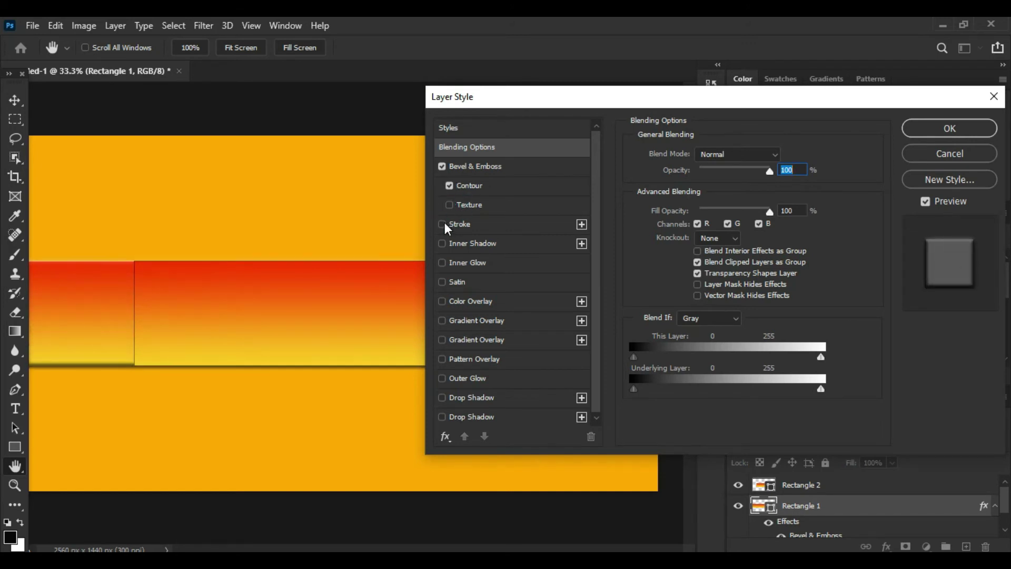
{"action": "left_click", "coordinate": [444, 224]}
{"action": "left_click", "coordinate": [442, 243]}
{"action": "left_click", "coordinate": [442, 262]}
{"action": "left_click", "coordinate": [442, 282]}
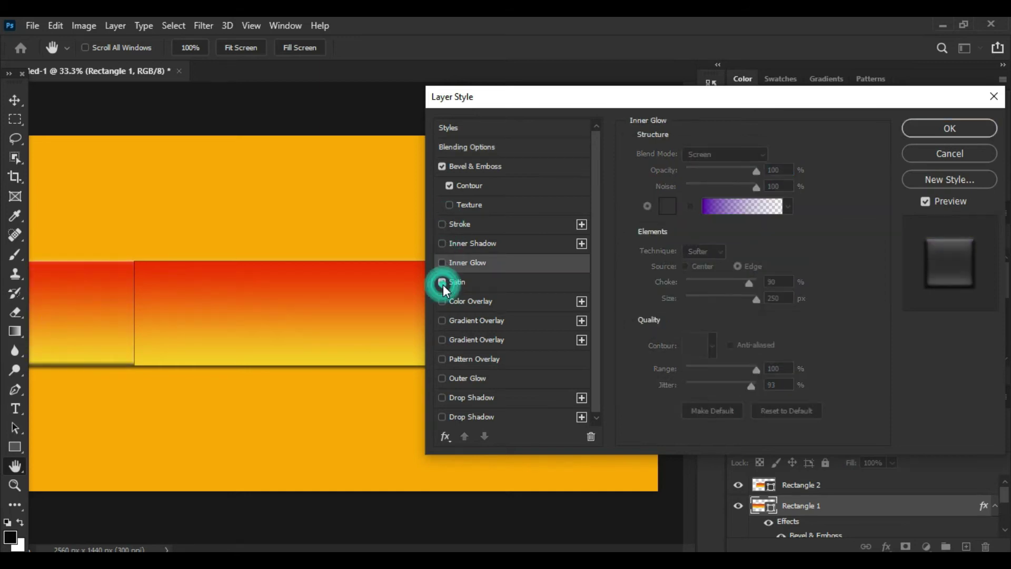
{"action": "left_click", "coordinate": [443, 320]}
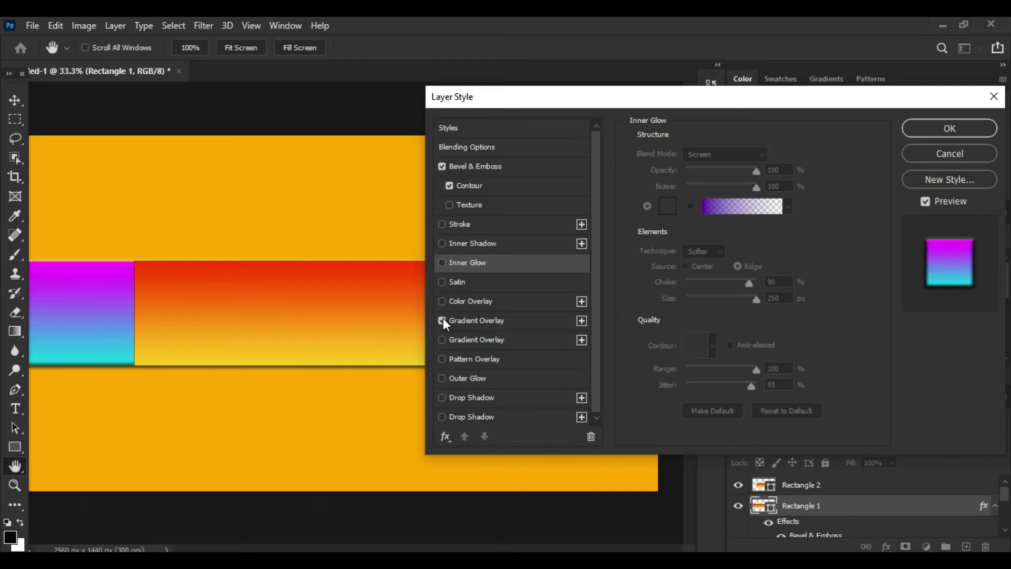
{"action": "left_click", "coordinate": [442, 320]}
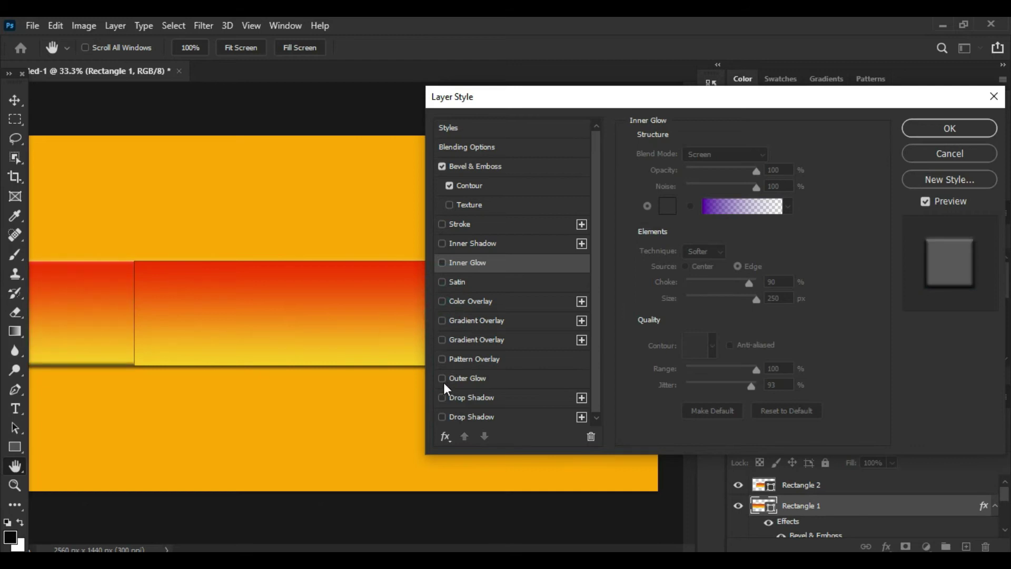
{"action": "left_click", "coordinate": [442, 377]}
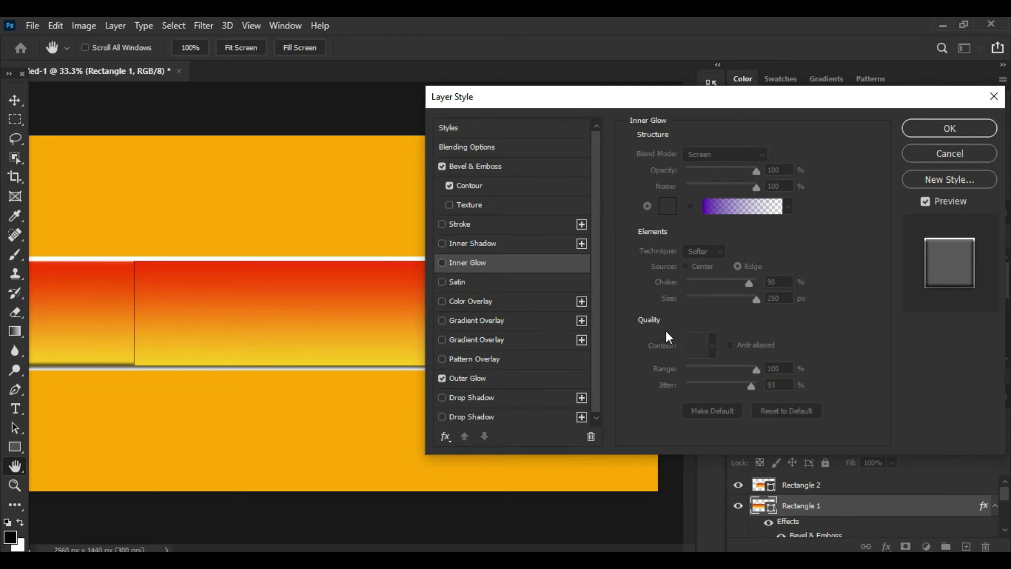
{"action": "left_click", "coordinate": [940, 128]}
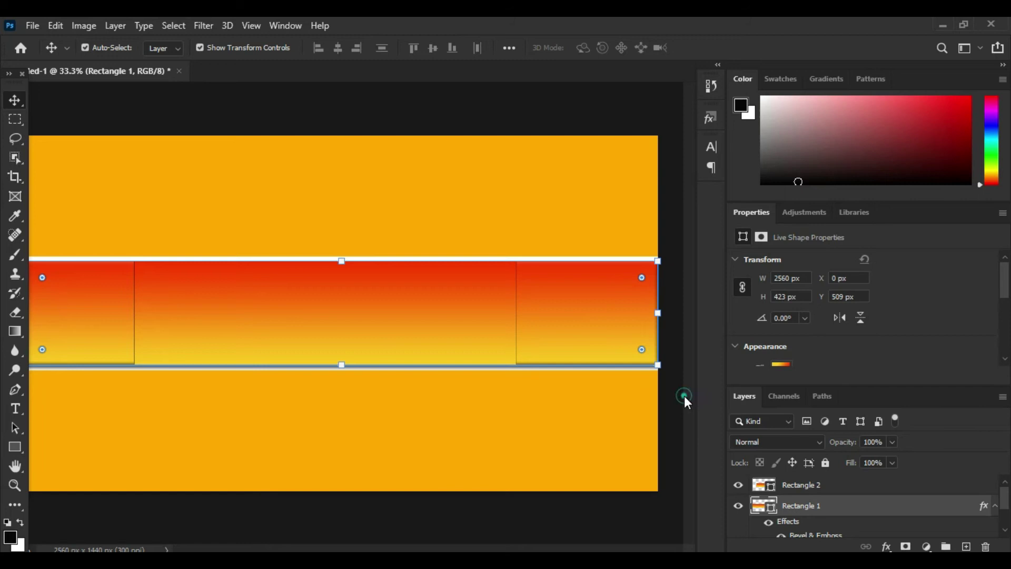
Step: Add Bevel & Emboss and Drop Shadow effects to the Rectangle 2 layer
{"action": "left_click", "coordinate": [424, 317]}
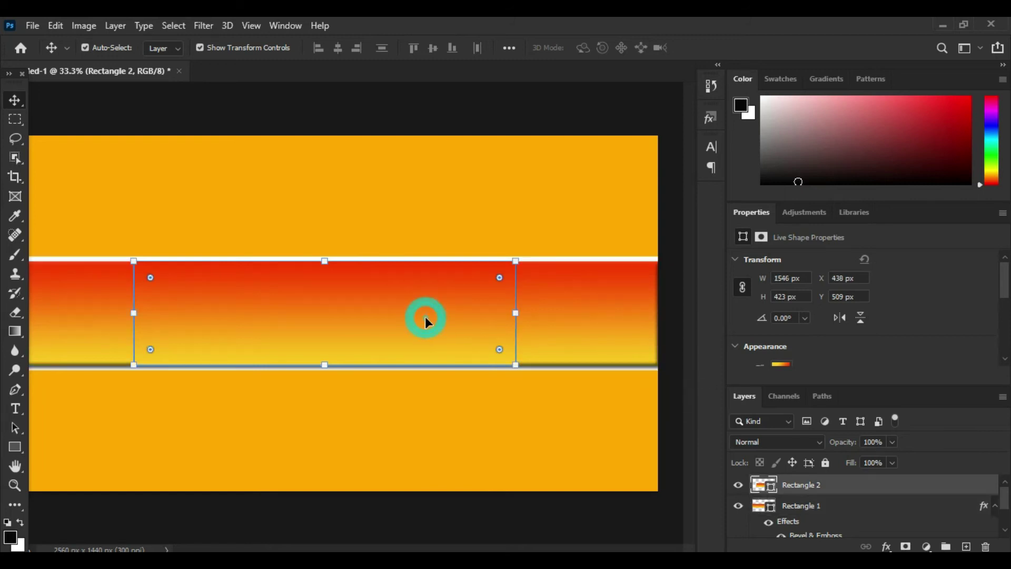
{"action": "left_click", "coordinate": [868, 486]}
{"action": "double_click", "coordinate": [867, 486]}
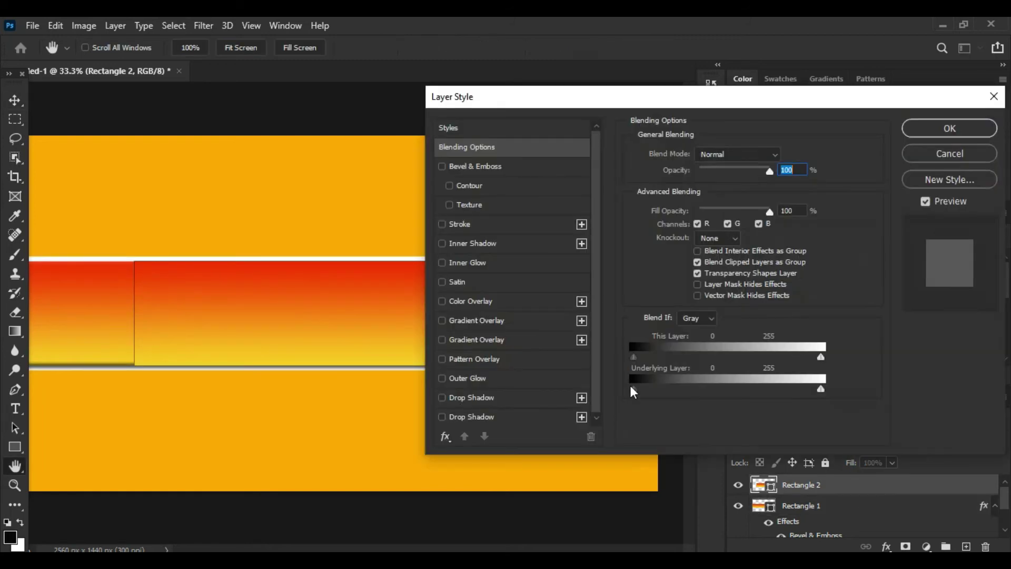
{"action": "left_click", "coordinate": [442, 166]}
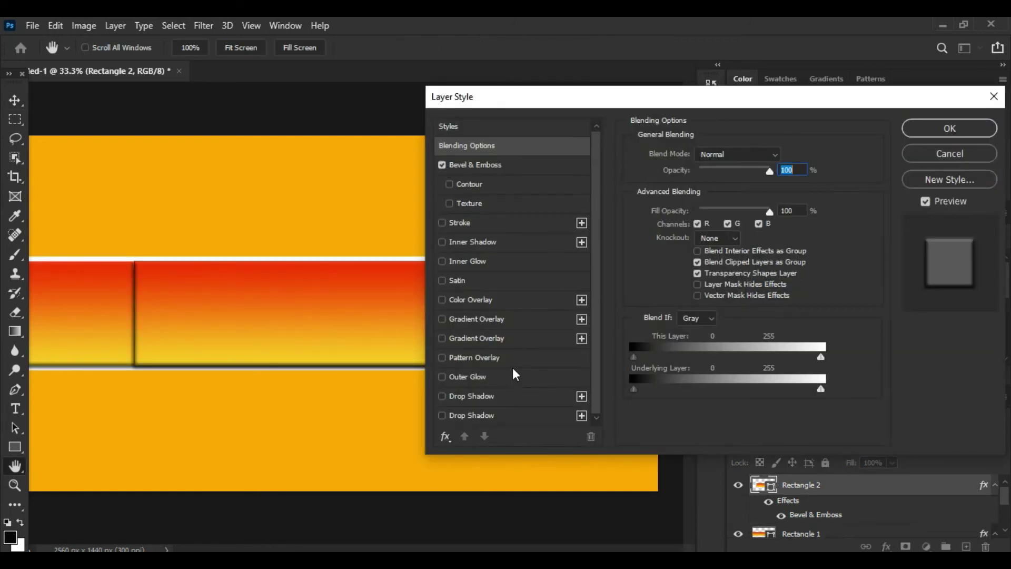
{"action": "left_click", "coordinate": [441, 397]}
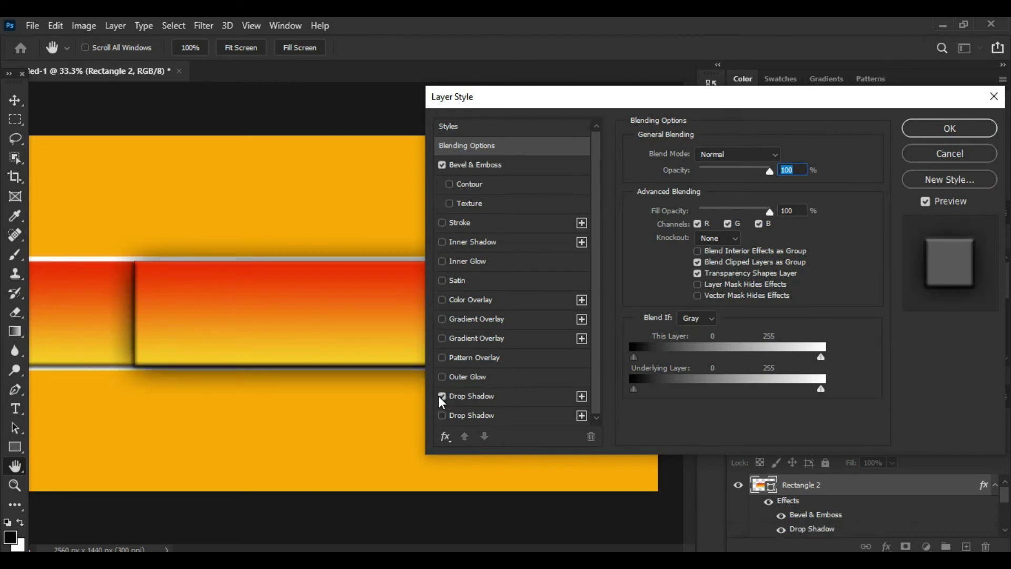
{"action": "left_click", "coordinate": [934, 132]}
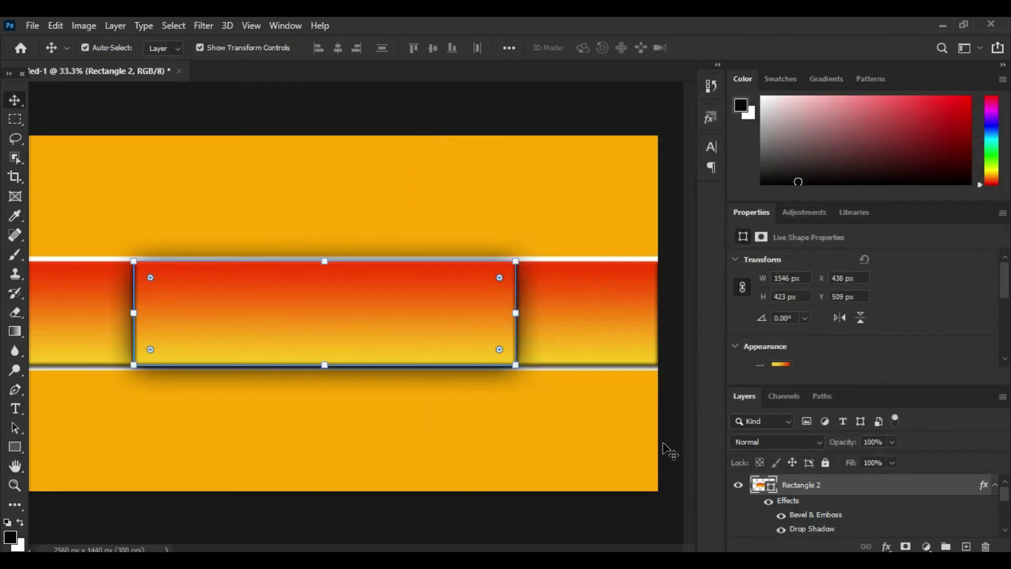
{"action": "left_click", "coordinate": [668, 450]}
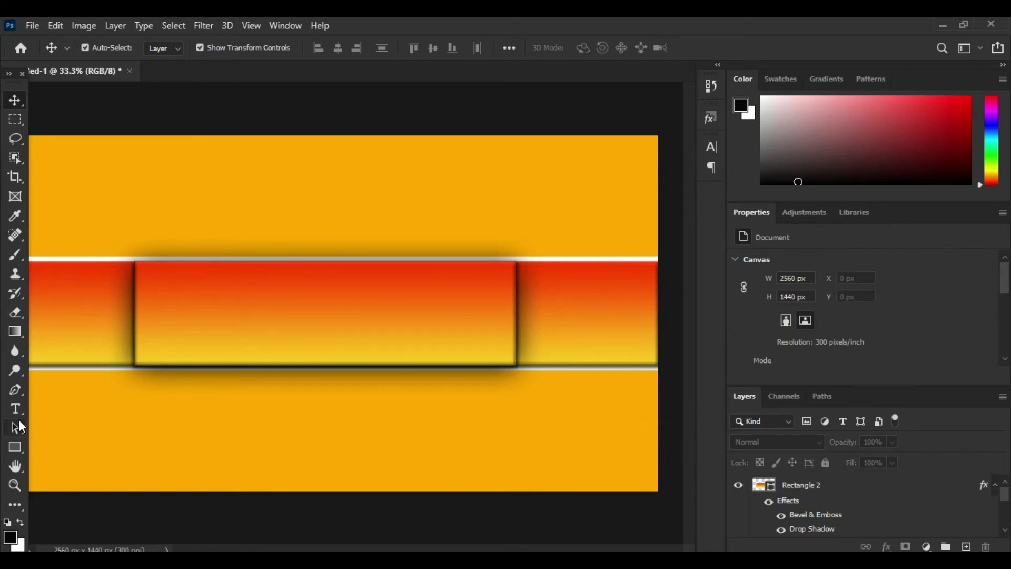
Step: Type KUYS with the horizontal text tool and place it in the rectangle's upper part
{"action": "left_click", "coordinate": [21, 406]}
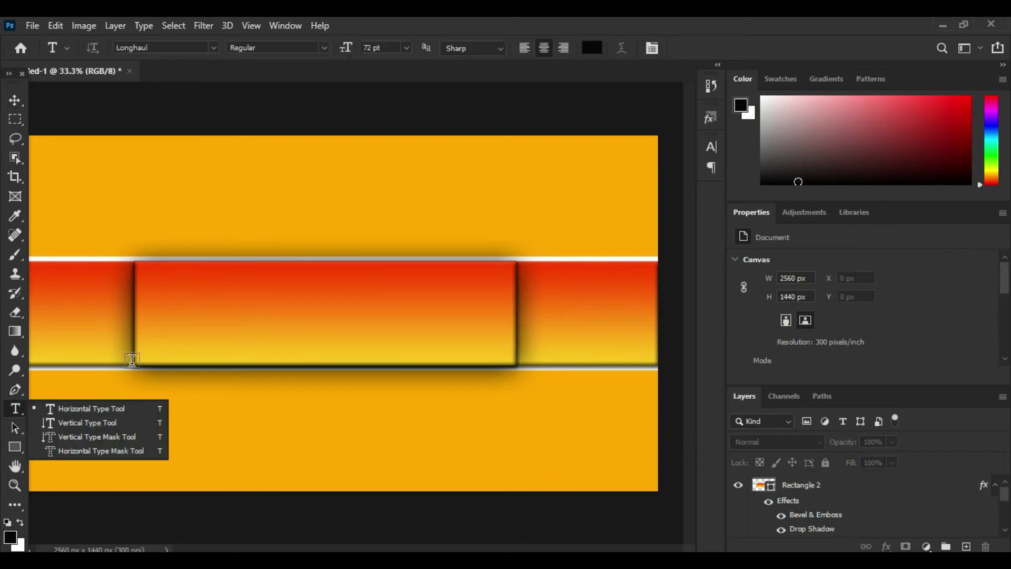
{"action": "left_click", "coordinate": [120, 410]}
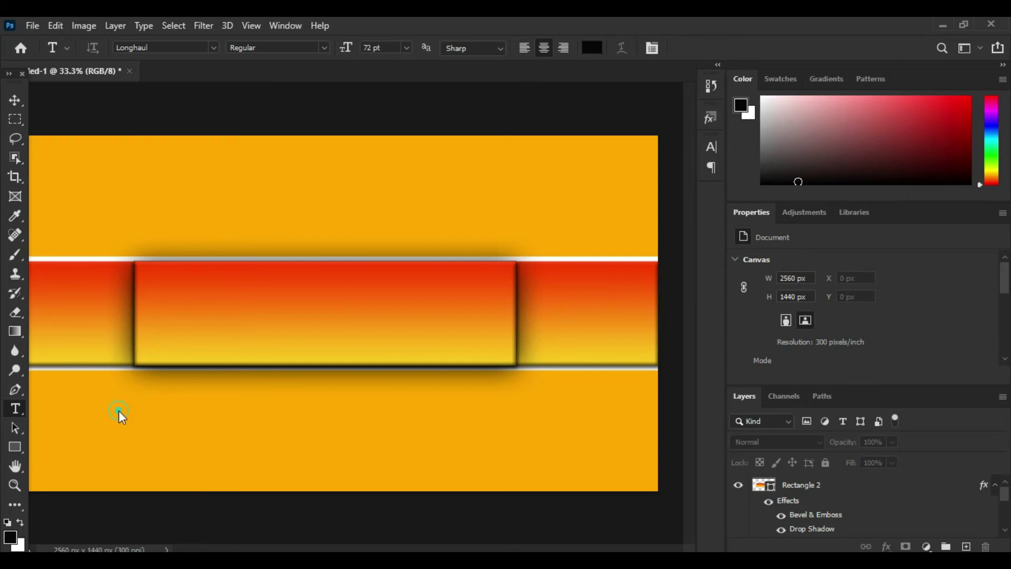
{"action": "left_click", "coordinate": [208, 320]}
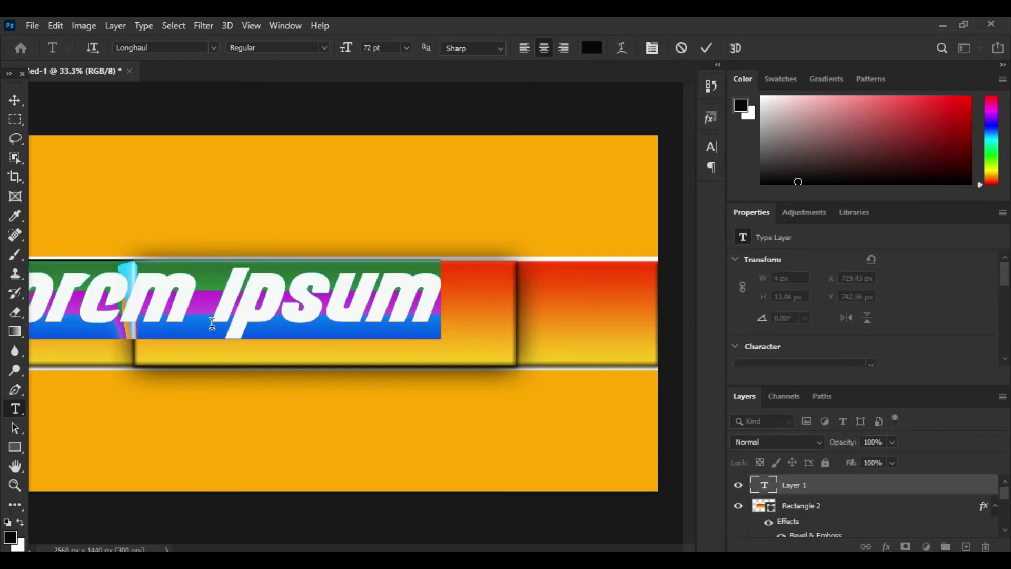
{"action": "type", "text": "KUYS"}
{"action": "left_click", "coordinate": [14, 100]}
{"action": "mouse_move", "coordinate": [168, 289]}
{"action": "left_mouse_down"}
{"action": "mouse_move", "coordinate": [302, 318]}
{"action": "mouse_move", "coordinate": [285, 297]}
{"action": "left_mouse_up"}
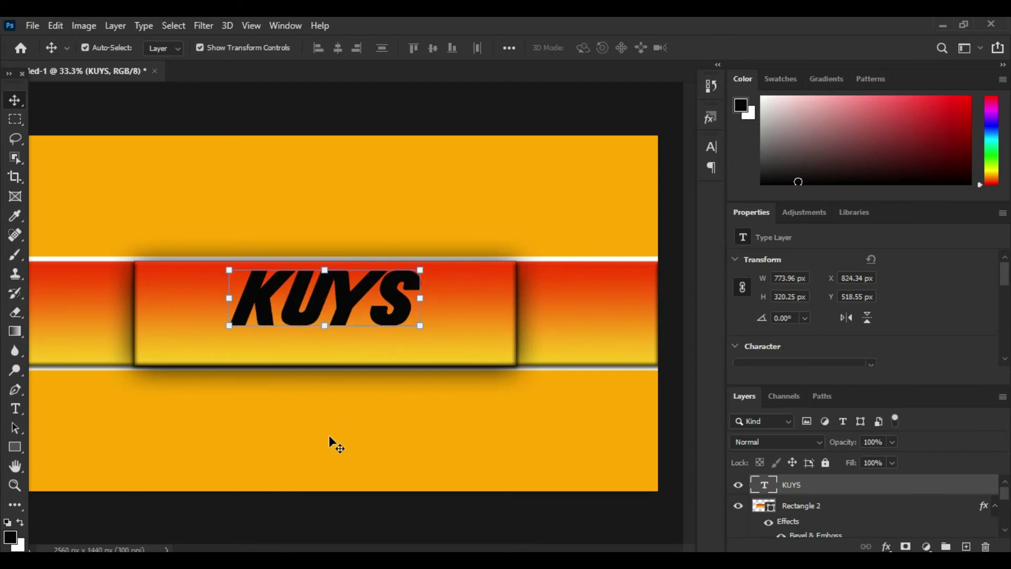
{"action": "left_click", "coordinate": [328, 435]}
Step: Add a second text line, TUTORIALES, set in Freestyle Script
{"action": "left_click", "coordinate": [14, 408]}
{"action": "left_click", "coordinate": [220, 345]}
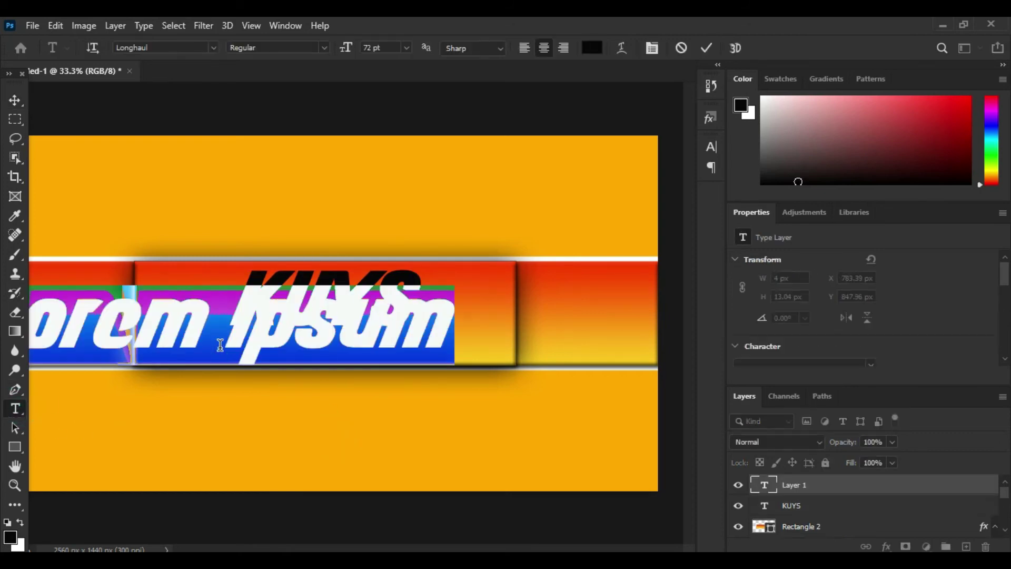
{"action": "type", "text": "TUT"}
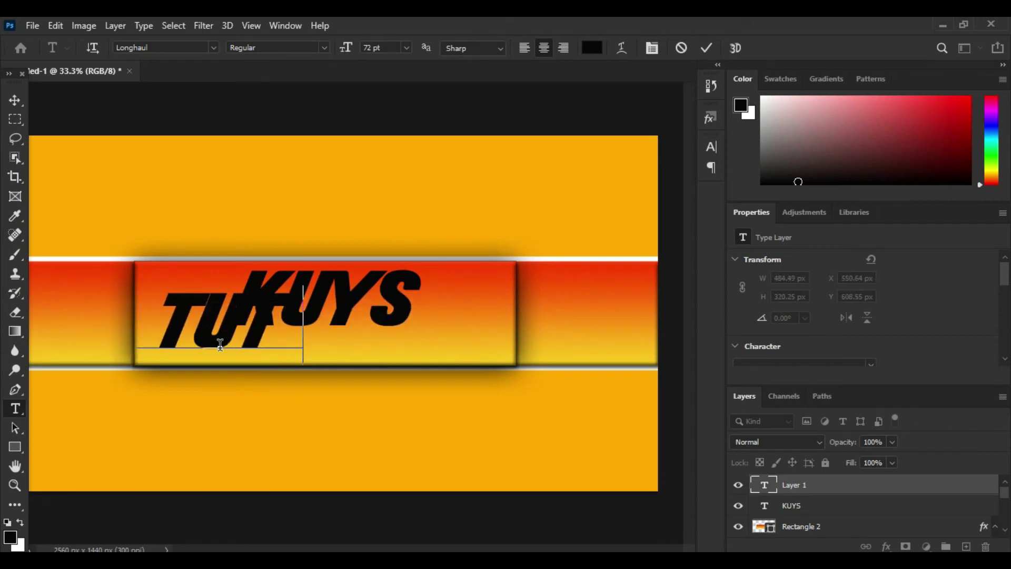
{"action": "type", "text": "ORIALES"}
{"action": "key", "text": "ctrl+a"}
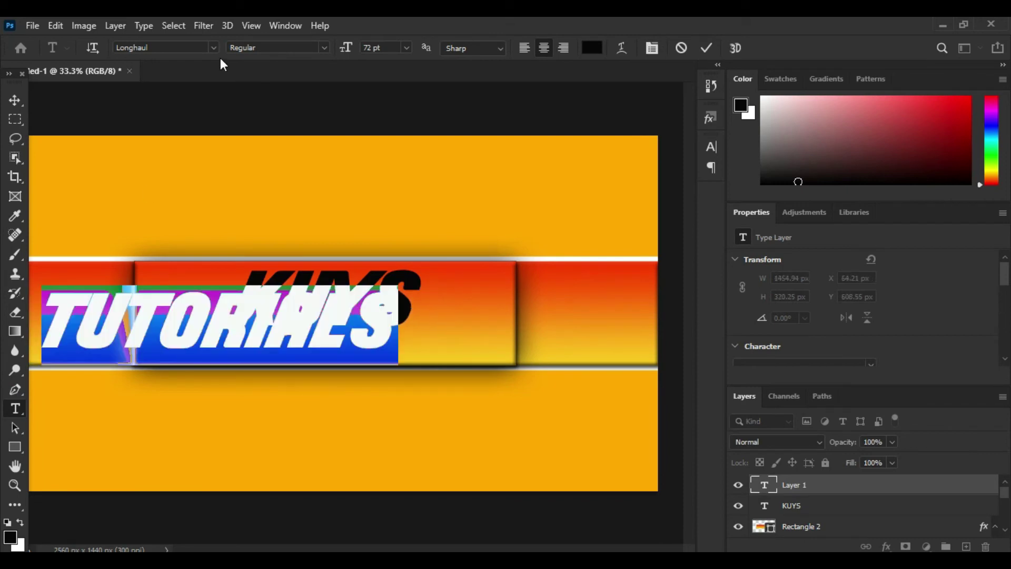
{"action": "left_click", "coordinate": [213, 48]}
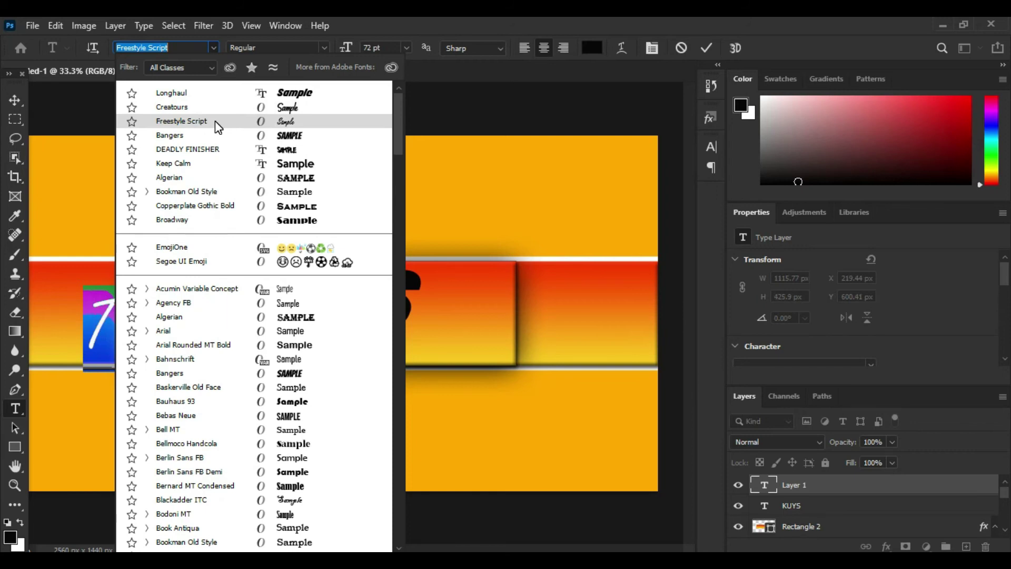
{"action": "left_click", "coordinate": [215, 121]}
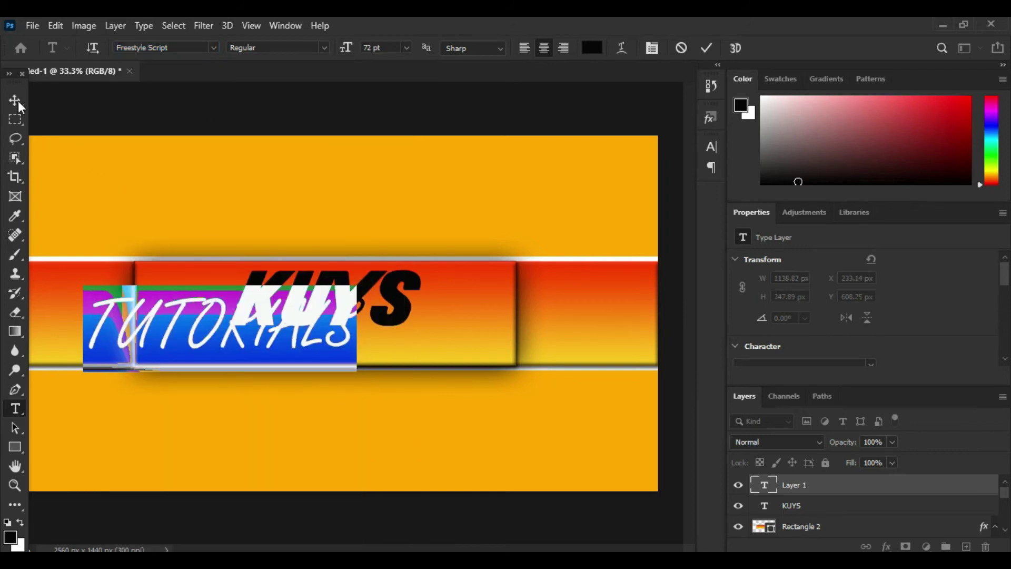
{"action": "left_click", "coordinate": [16, 100]}
Step: Scale the script text down and position it just under KUYS
{"action": "left_click_drag", "start_coordinate": [153, 317], "coordinate": [214, 335]}
{"action": "left_click_drag", "start_coordinate": [432, 346], "coordinate": [286, 343]}
{"action": "left_click_drag", "start_coordinate": [191, 316], "coordinate": [229, 325]}
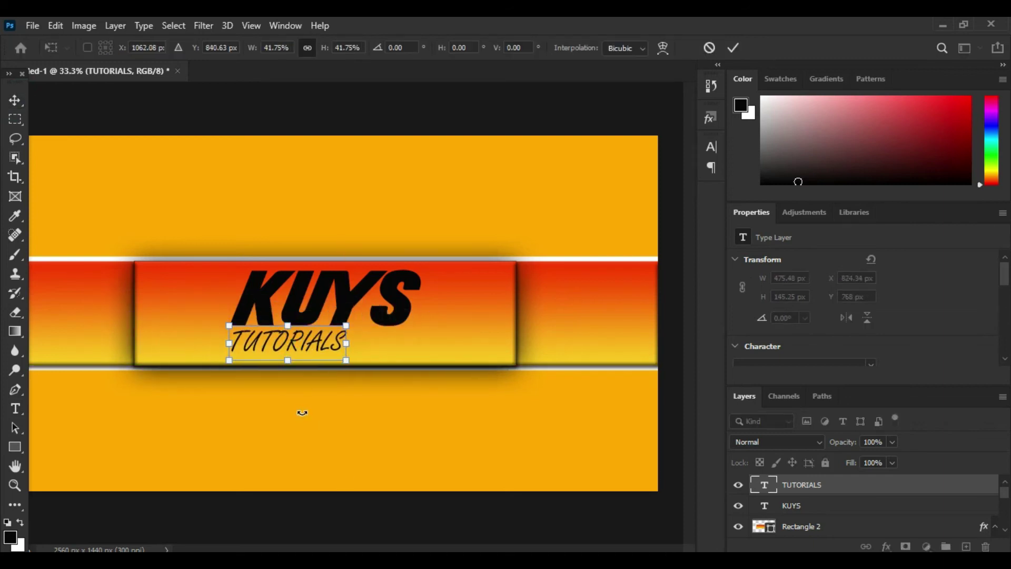
{"action": "left_click", "coordinate": [15, 100]}
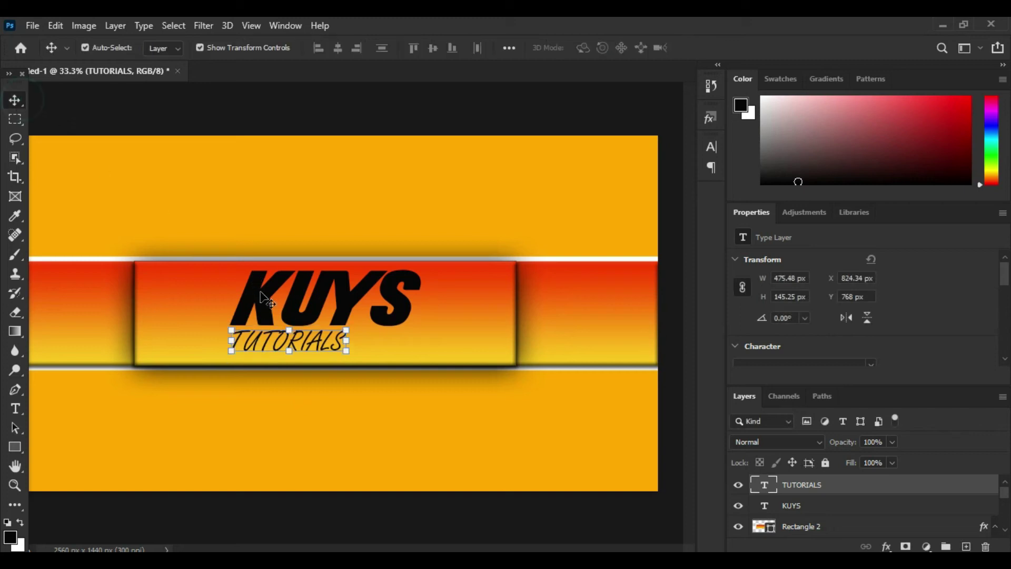
{"action": "left_click", "coordinate": [261, 294]}
Step: Add a Bevel & Emboss layer style to the KUYS text layer
{"action": "left_click", "coordinate": [859, 505]}
{"action": "double_click", "coordinate": [859, 506]}
{"action": "left_click", "coordinate": [442, 166]}
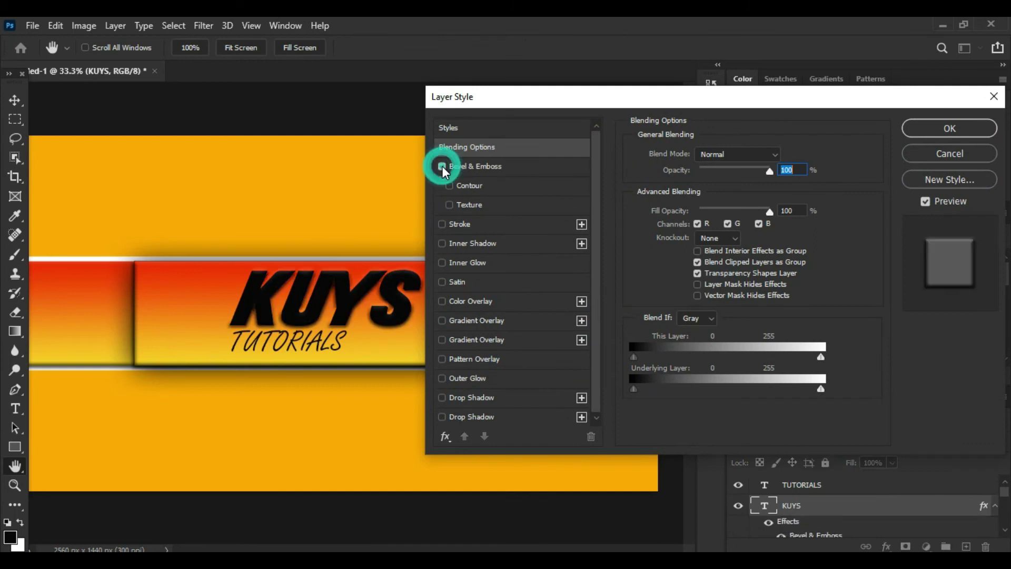
{"action": "key", "text": "Return"}
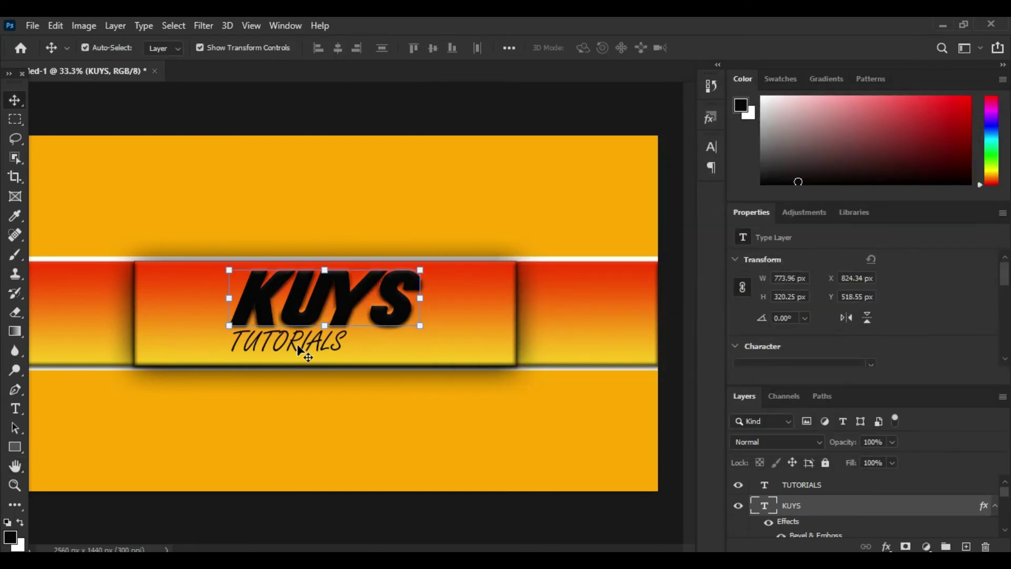
Step: Add the same Bevel & Emboss layer style to the TUTORIALS text layer
{"action": "left_click", "coordinate": [296, 343]}
{"action": "double_click", "coordinate": [853, 492]}
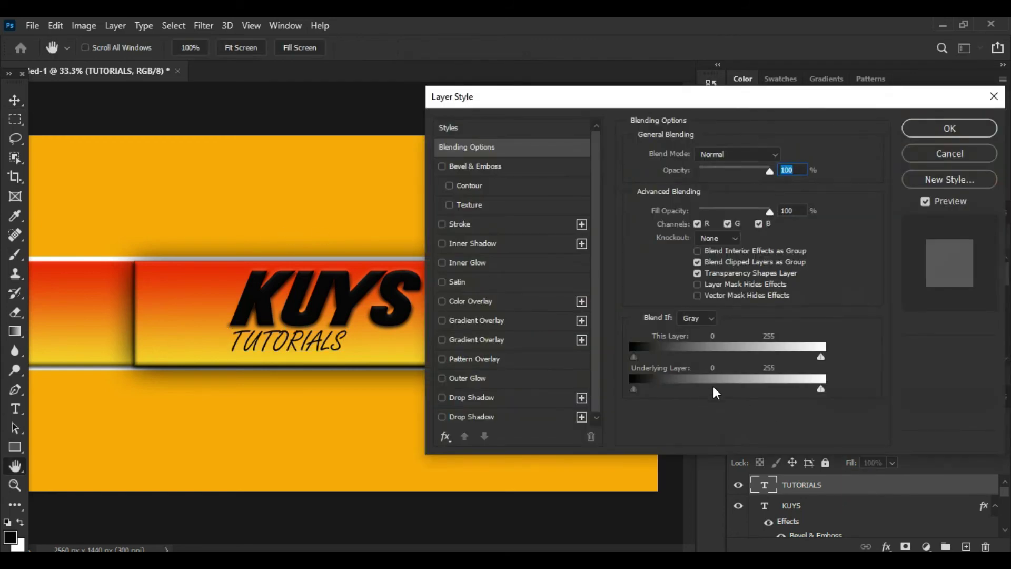
{"action": "left_click", "coordinate": [441, 167]}
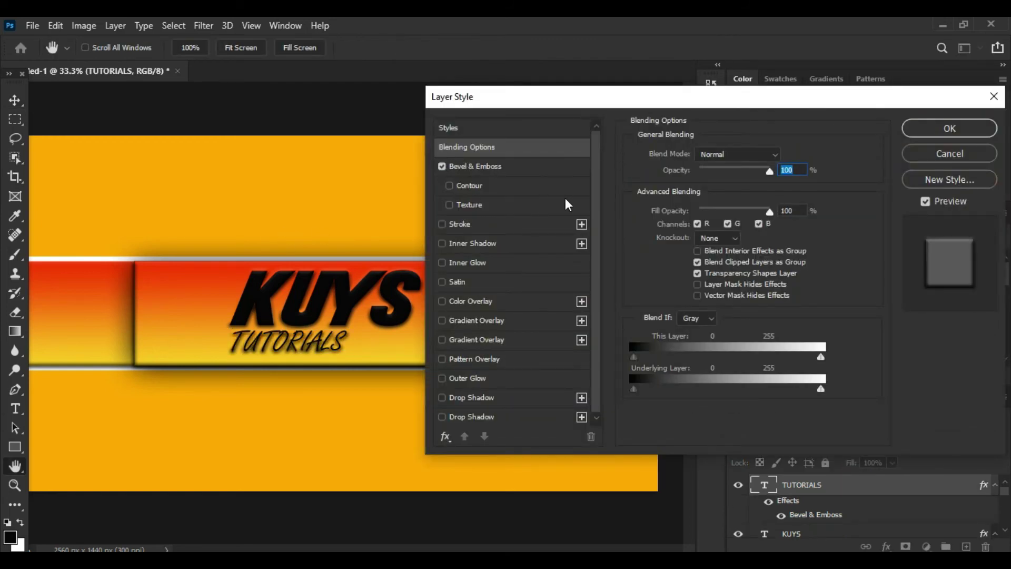
{"action": "left_click", "coordinate": [957, 129]}
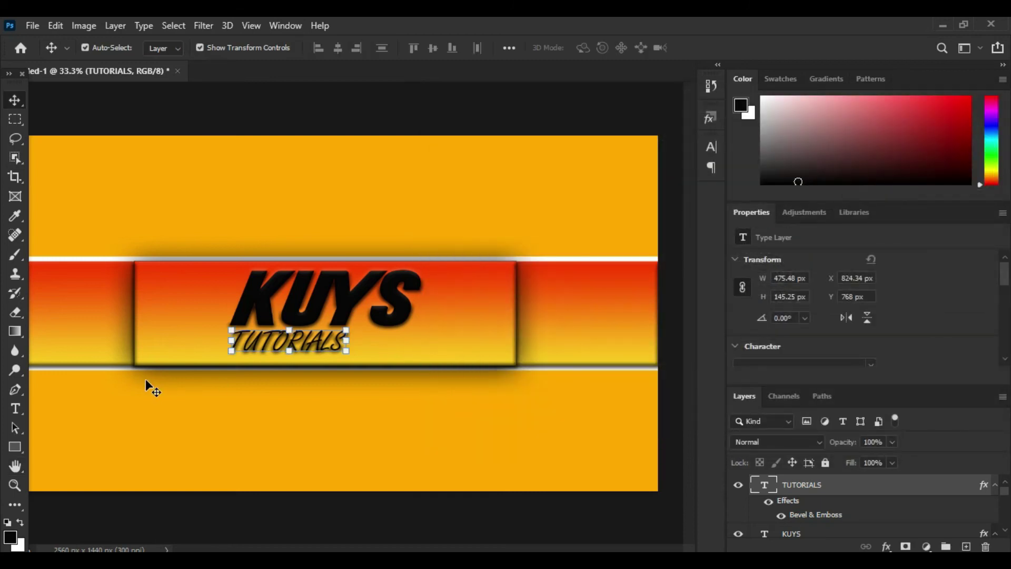
{"action": "left_click", "coordinate": [15, 409]}
Step: Type a new SUBCRIB text line on the banner in the DEADLY FINISHER font
{"action": "left_click", "coordinate": [181, 320]}
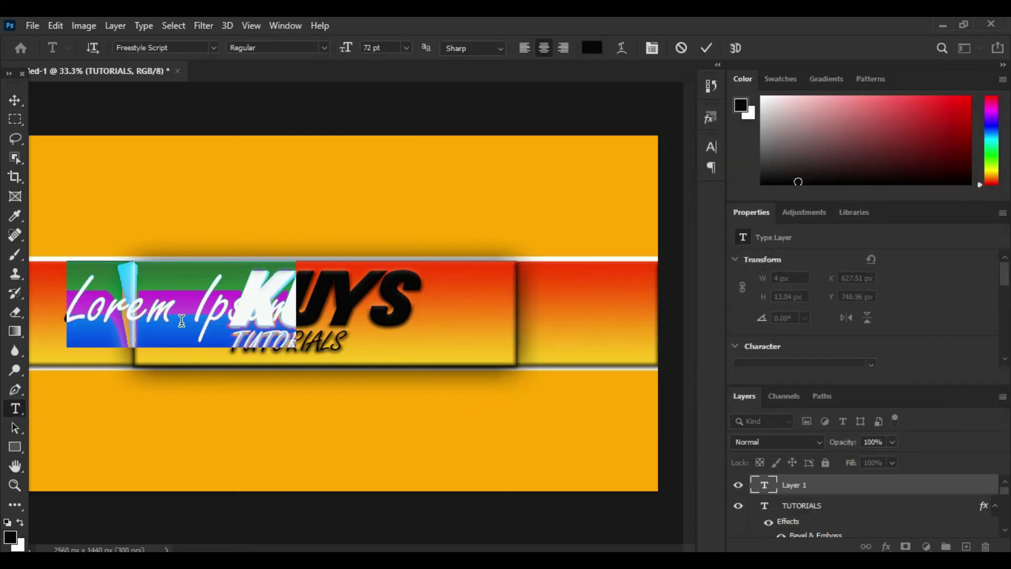
{"action": "type", "text": "SUBCRI"}
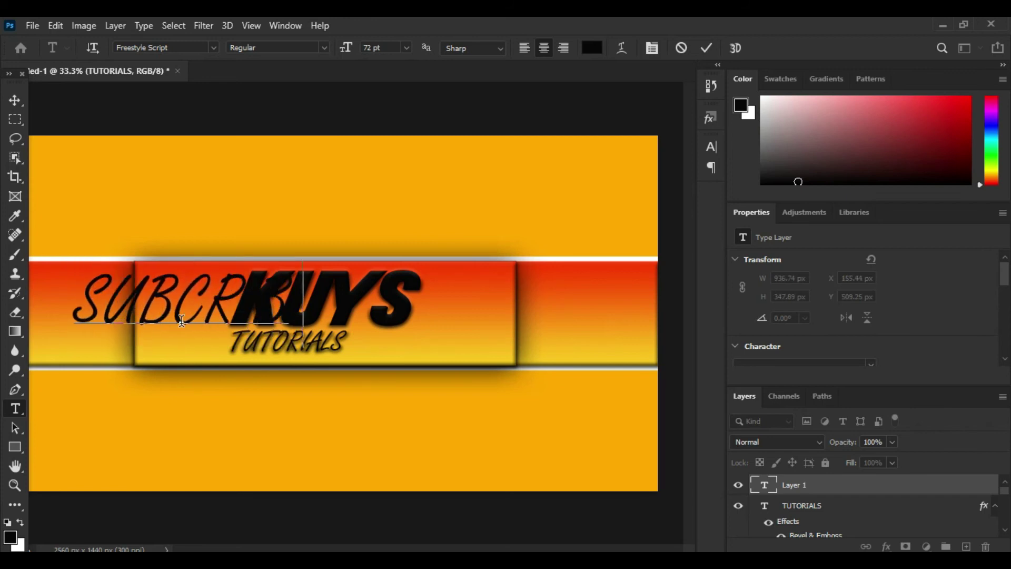
{"action": "type", "text": "B"}
{"action": "left_click", "coordinate": [214, 47]}
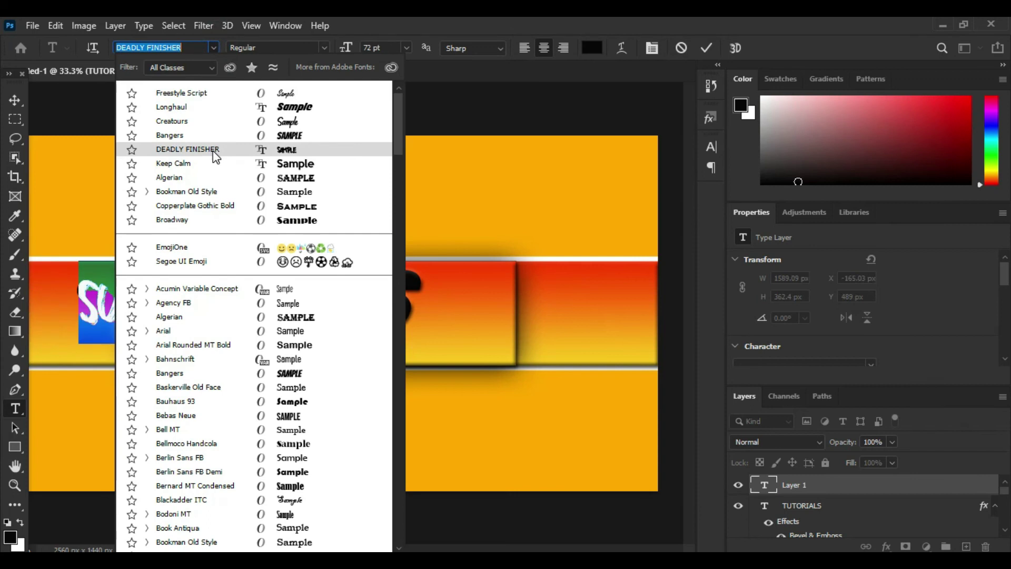
{"action": "left_click", "coordinate": [213, 150]}
{"action": "key", "text": "ctrl+Return"}
Step: Enlarge the SUBCRIBE text and centre it across the banner
{"action": "key", "text": "v"}
{"action": "mouse_move", "coordinate": [306, 325]}
{"action": "left_mouse_down"}
{"action": "mouse_move", "coordinate": [403, 335]}
{"action": "mouse_move", "coordinate": [497, 378]}
{"action": "left_mouse_up"}
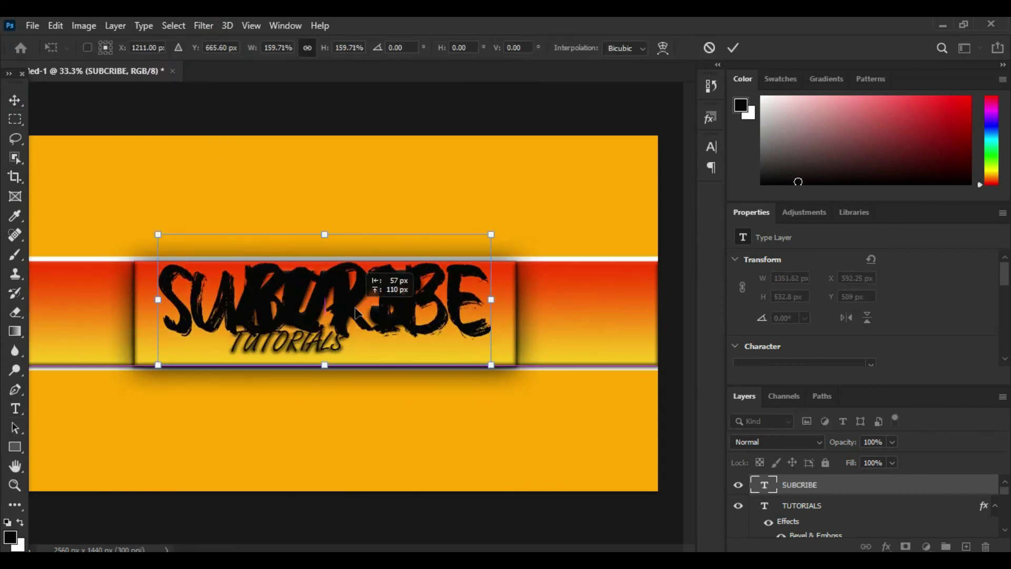
{"action": "scroll", "coordinate": [843, 481], "scroll_direction": "down", "scroll_amount": 1}
{"action": "scroll", "coordinate": [843, 481], "scroll_direction": "up", "scroll_amount": 1}
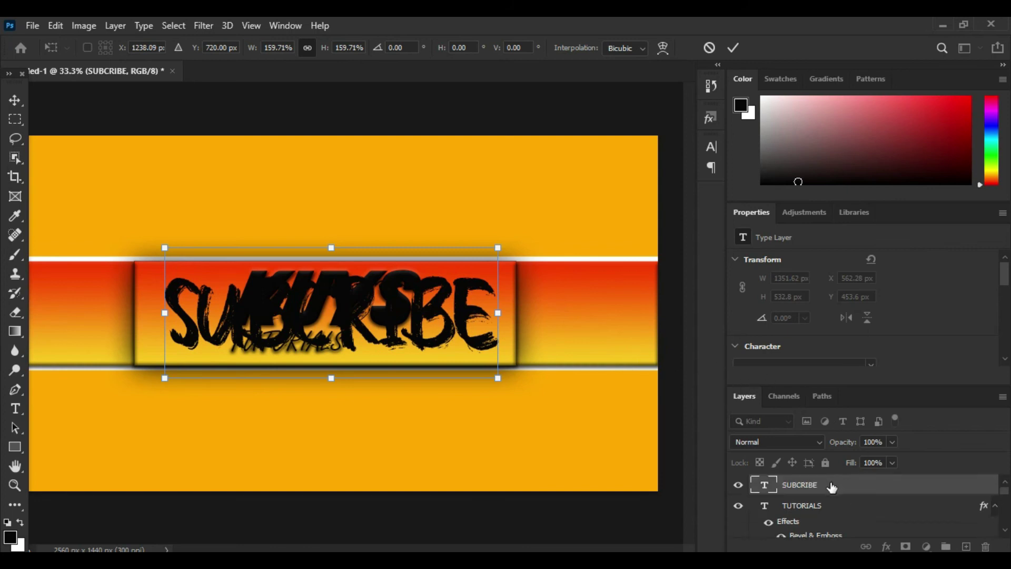
{"action": "key", "text": "Return"}
{"action": "scroll", "coordinate": [837, 505], "scroll_direction": "down", "scroll_amount": 2}
{"action": "scroll", "coordinate": [837, 505], "scroll_direction": "down", "scroll_amount": 1}
{"action": "scroll", "coordinate": [821, 481], "scroll_direction": "up", "scroll_amount": 1}
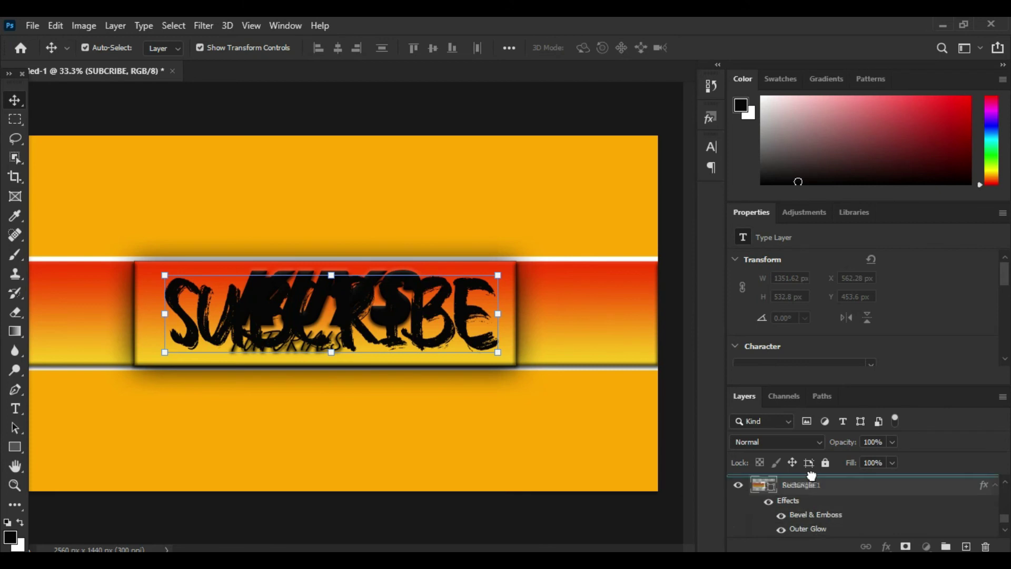
{"action": "scroll", "coordinate": [834, 479], "scroll_direction": "down", "scroll_amount": 2}
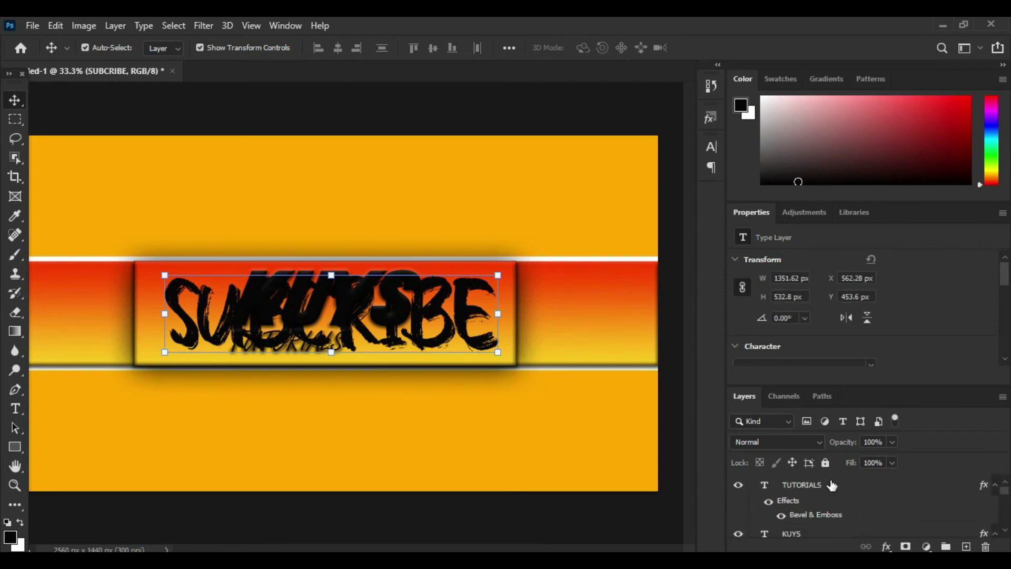
{"action": "scroll", "coordinate": [837, 484], "scroll_direction": "up", "scroll_amount": 2}
Step: Set the SUBCRIBE text colour to white (#ffffff)
{"action": "double_click", "coordinate": [849, 488]}
{"action": "key", "text": "Escape"}
{"action": "scroll", "coordinate": [846, 312], "scroll_direction": "down", "scroll_amount": 3}
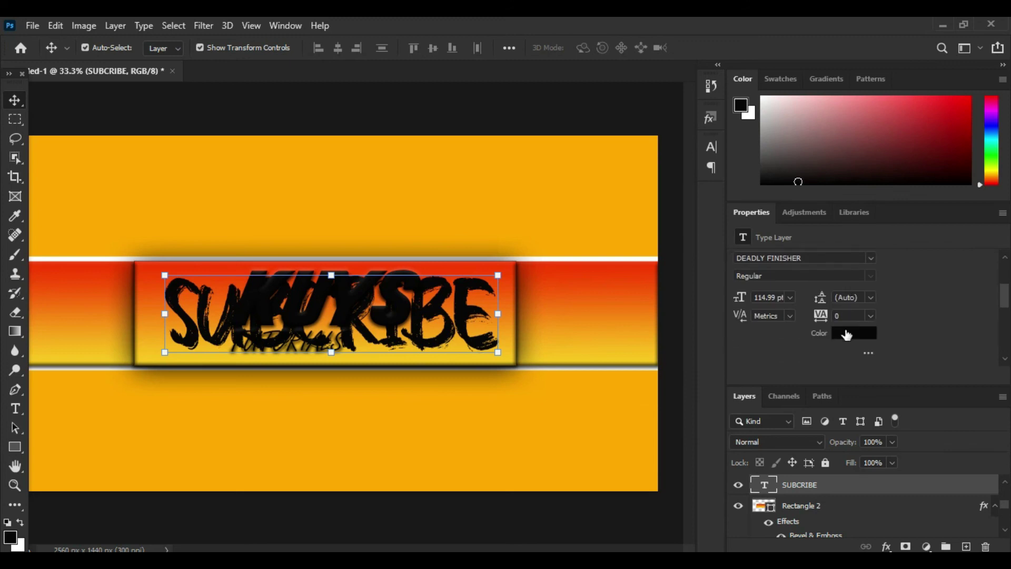
{"action": "left_click", "coordinate": [846, 333]}
{"action": "type", "text": "ffffff"}
{"action": "left_click", "coordinate": [834, 144]}
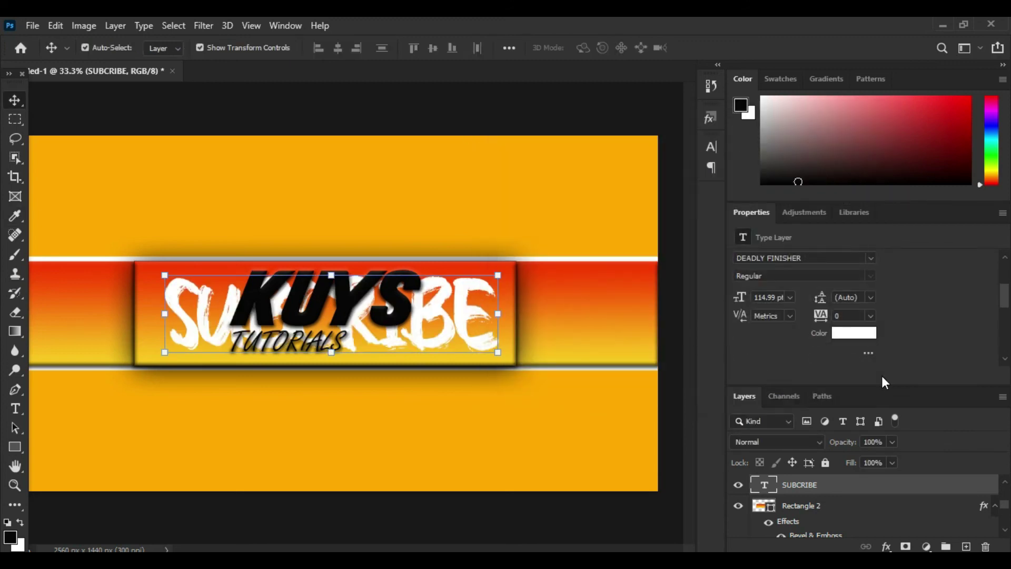
Step: Lower the SUBCRIBE layer's opacity to 33% in Blending Options, leaving Bevel & Emboss off
{"action": "double_click", "coordinate": [848, 484]}
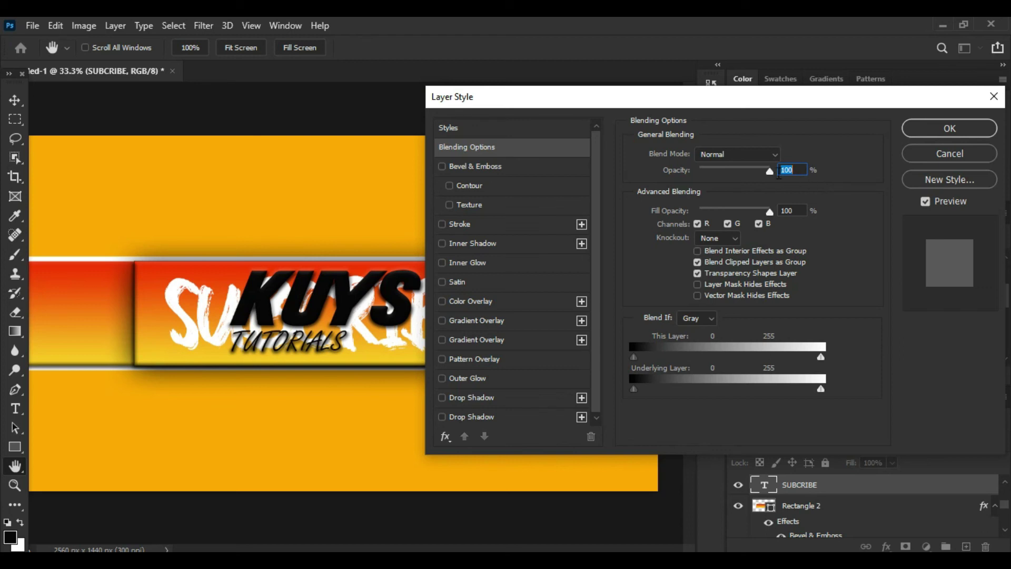
{"action": "left_click_drag", "start_coordinate": [769, 171], "coordinate": [723, 172]}
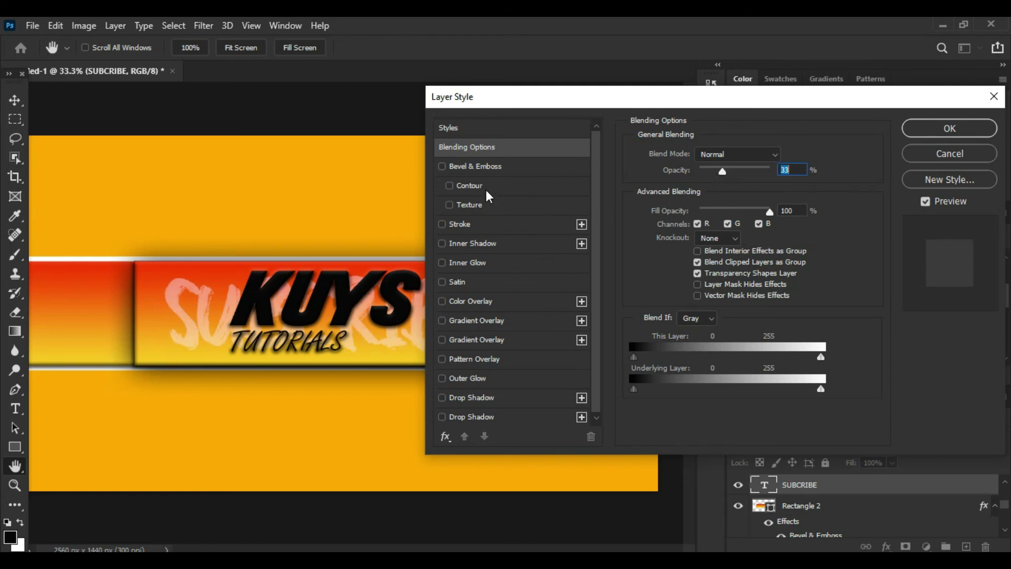
{"action": "left_click", "coordinate": [442, 167]}
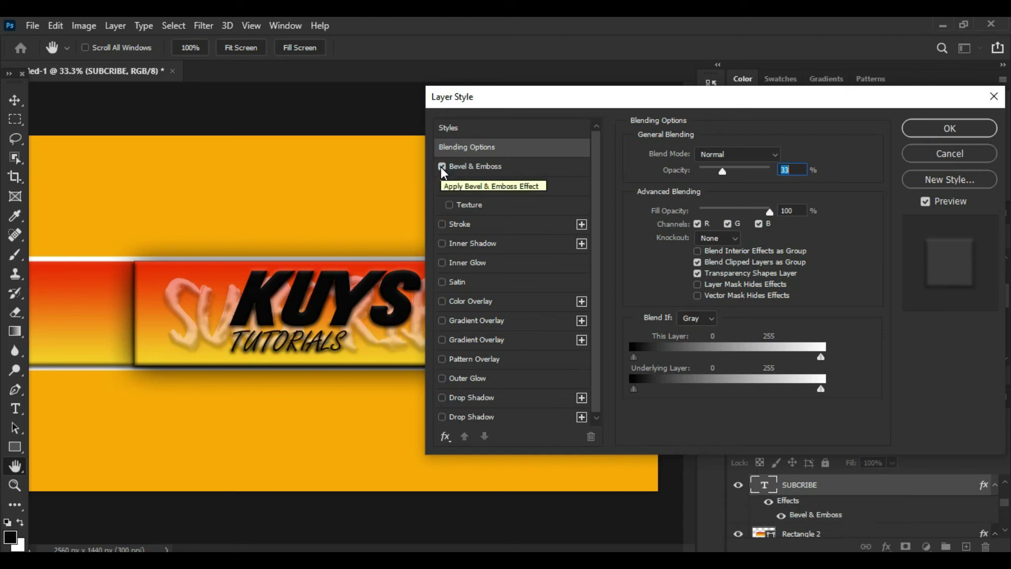
{"action": "left_click", "coordinate": [441, 166]}
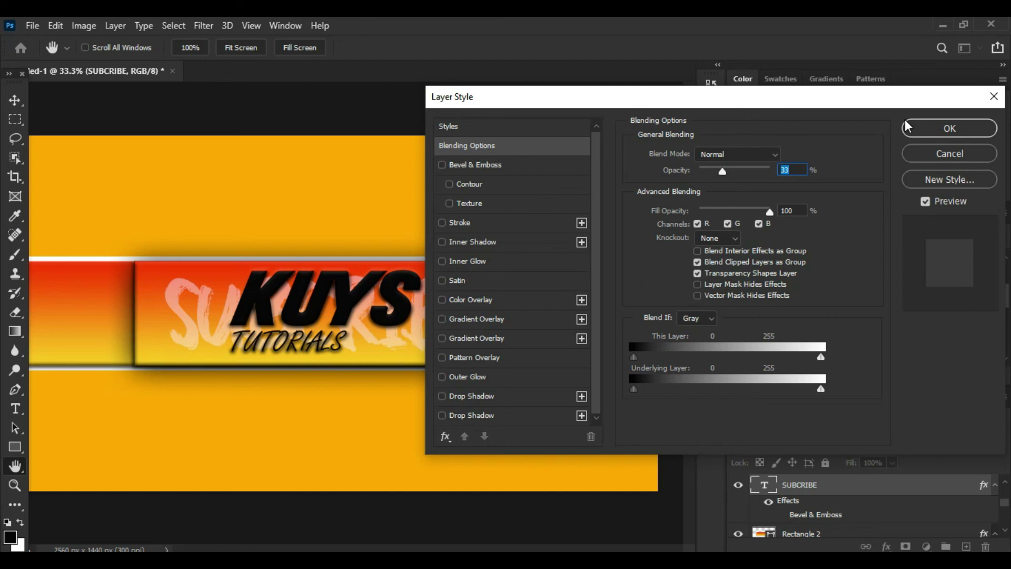
{"action": "left_click", "coordinate": [939, 128]}
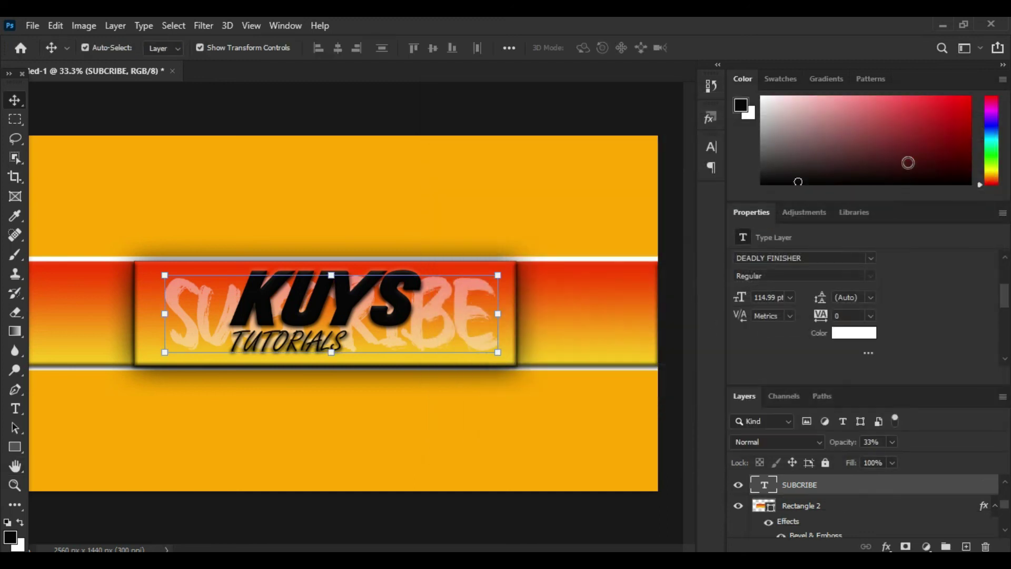
Step: Set up an Export As of the 2560 × 1440 banner with JPG as the format
{"action": "left_click", "coordinate": [34, 25]}
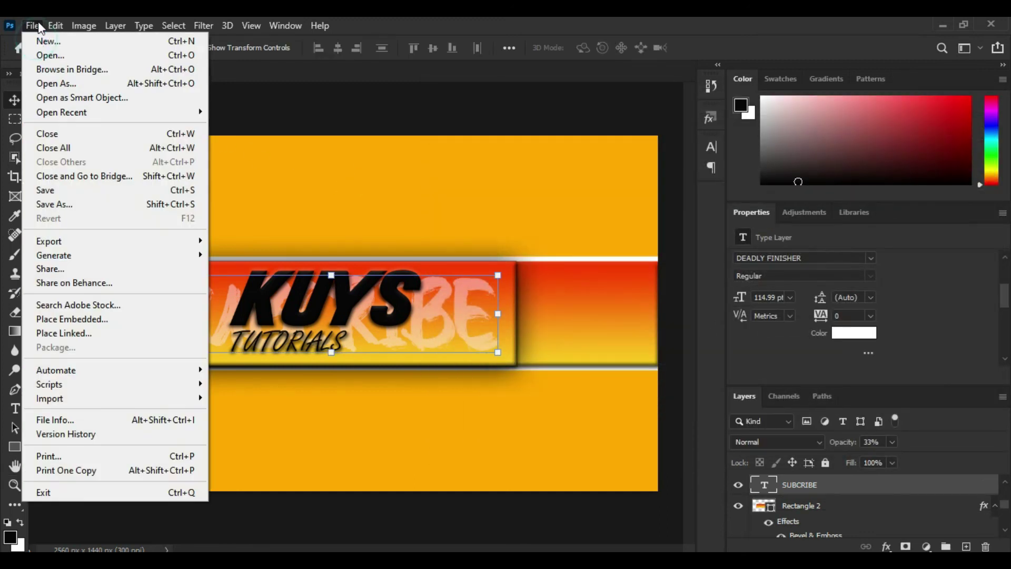
{"action": "mouse_move", "coordinate": [49, 241]}
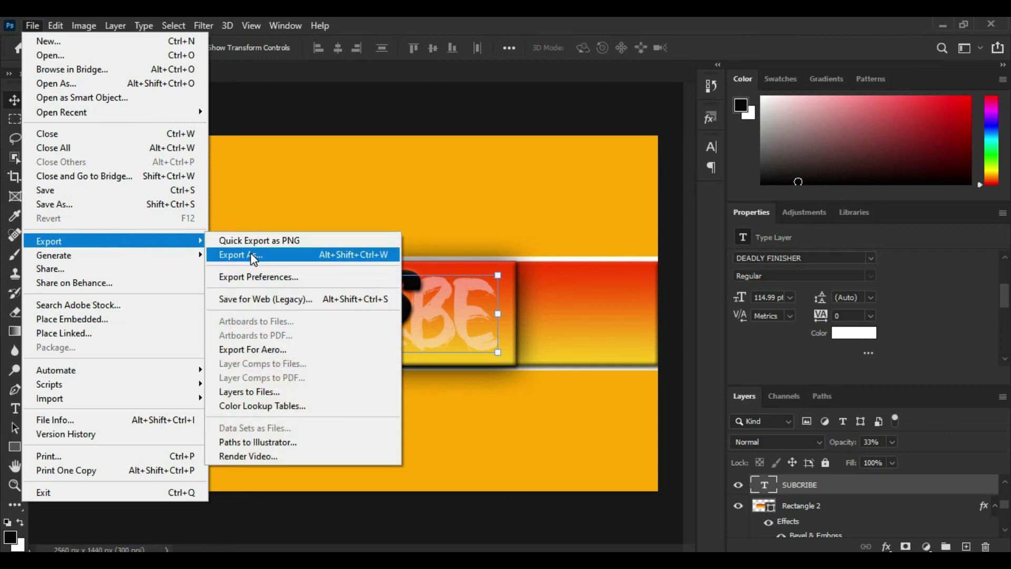
{"action": "left_click", "coordinate": [253, 257]}
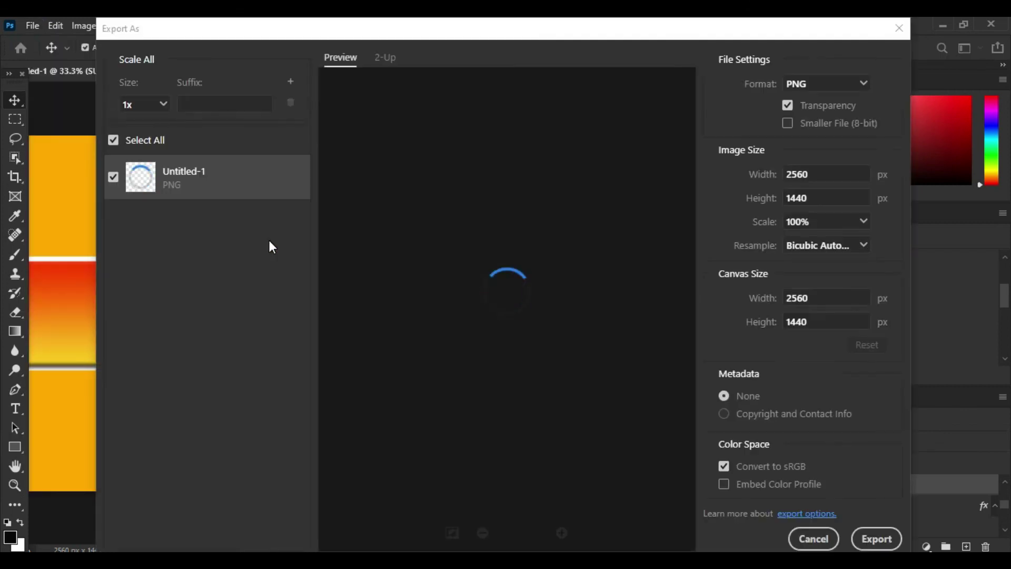
{"action": "left_click", "coordinate": [861, 86]}
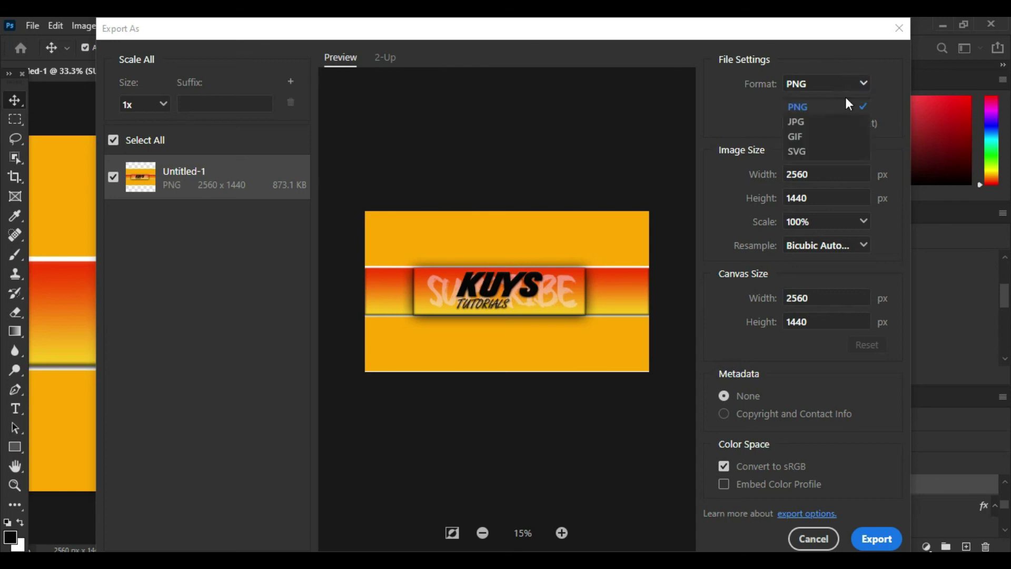
{"action": "left_click", "coordinate": [814, 122]}
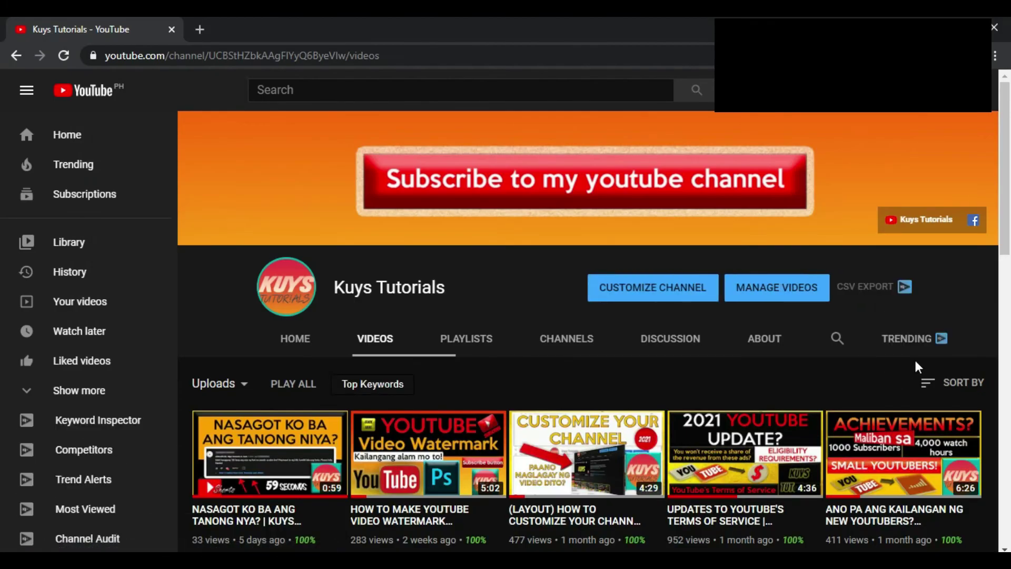
{"action": "left_click", "coordinate": [669, 298]}
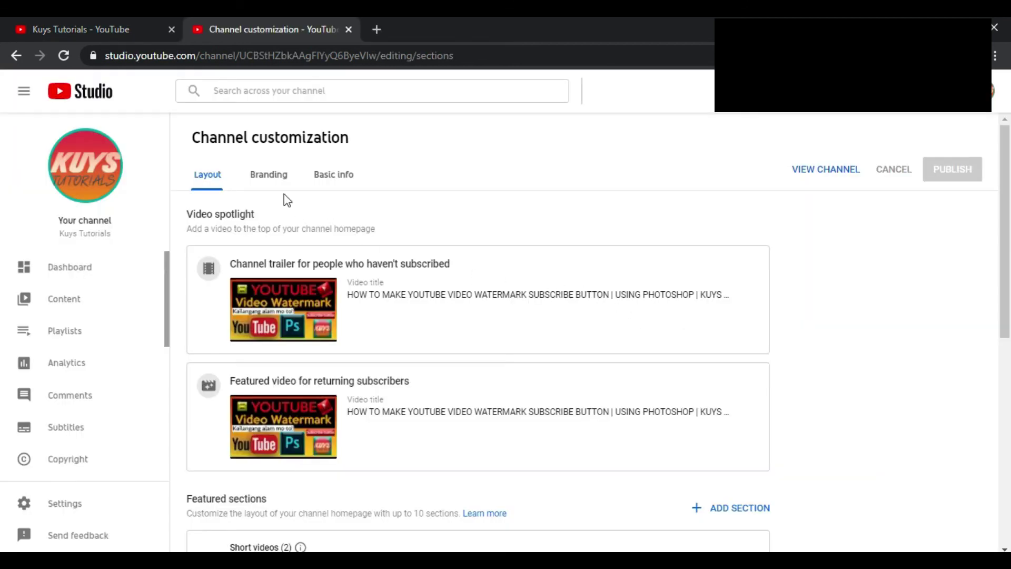
{"action": "left_click", "coordinate": [268, 179]}
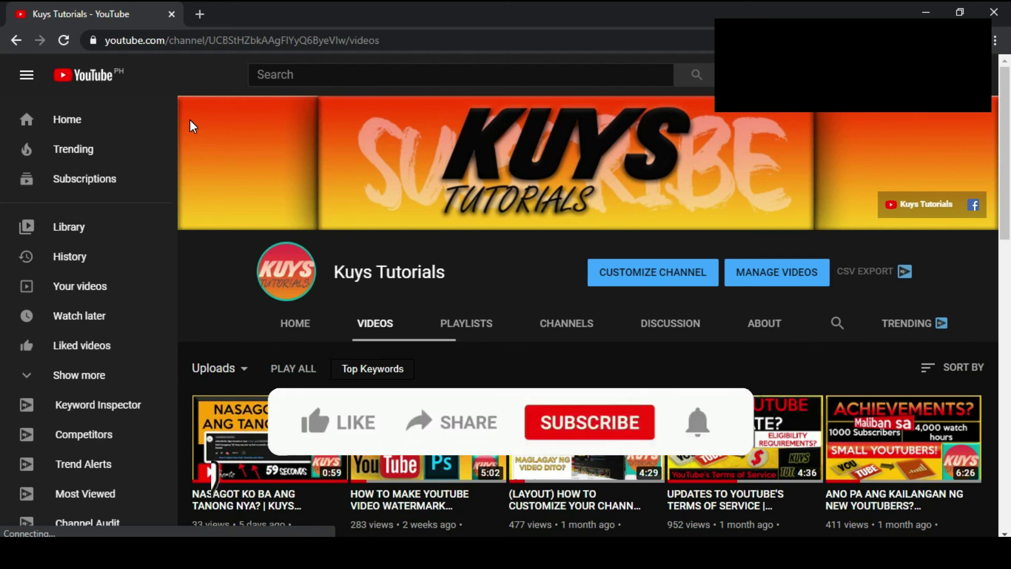